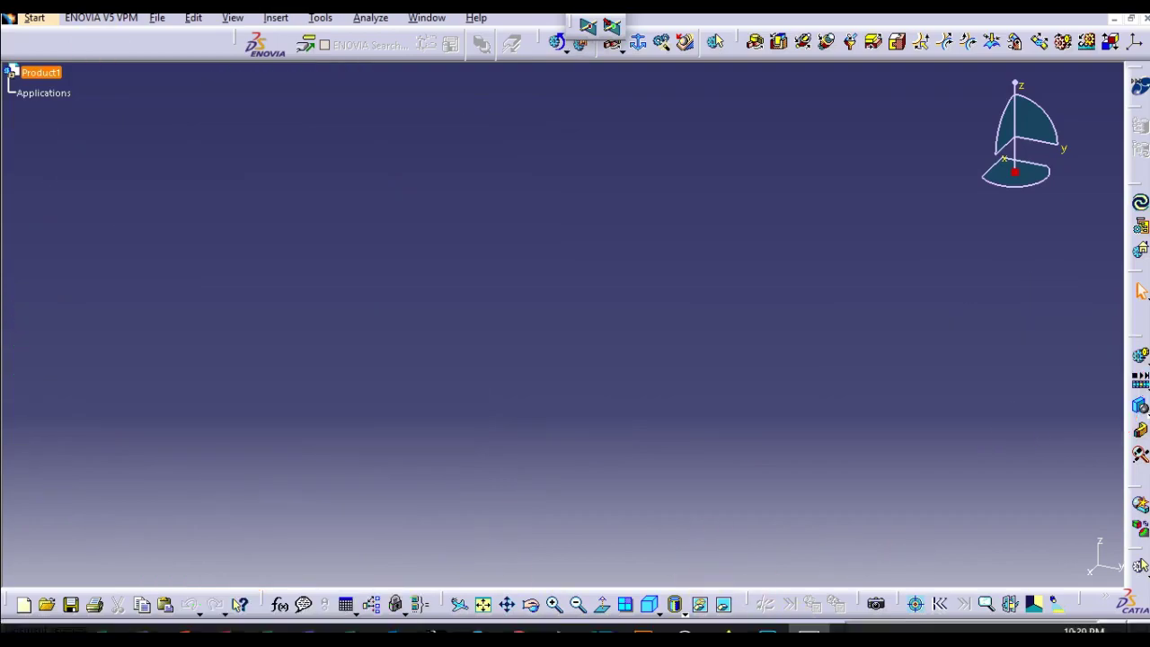
- Switch Product1 to the Assembly Design workbench
mouse_move(698, 629)
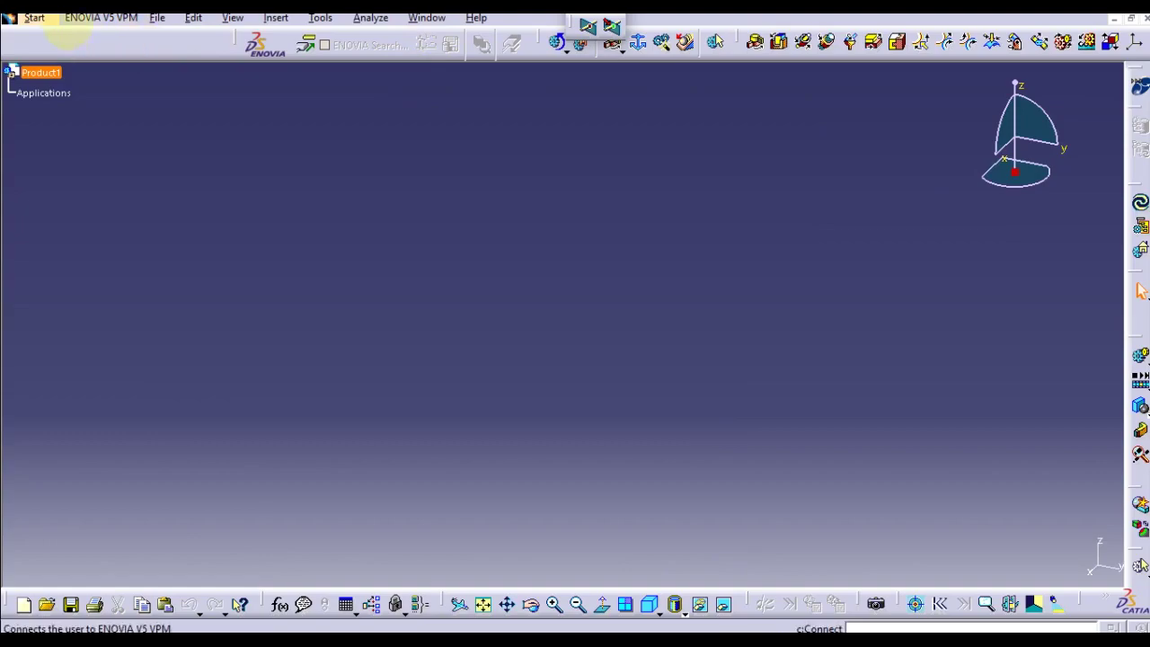
click(36, 18)
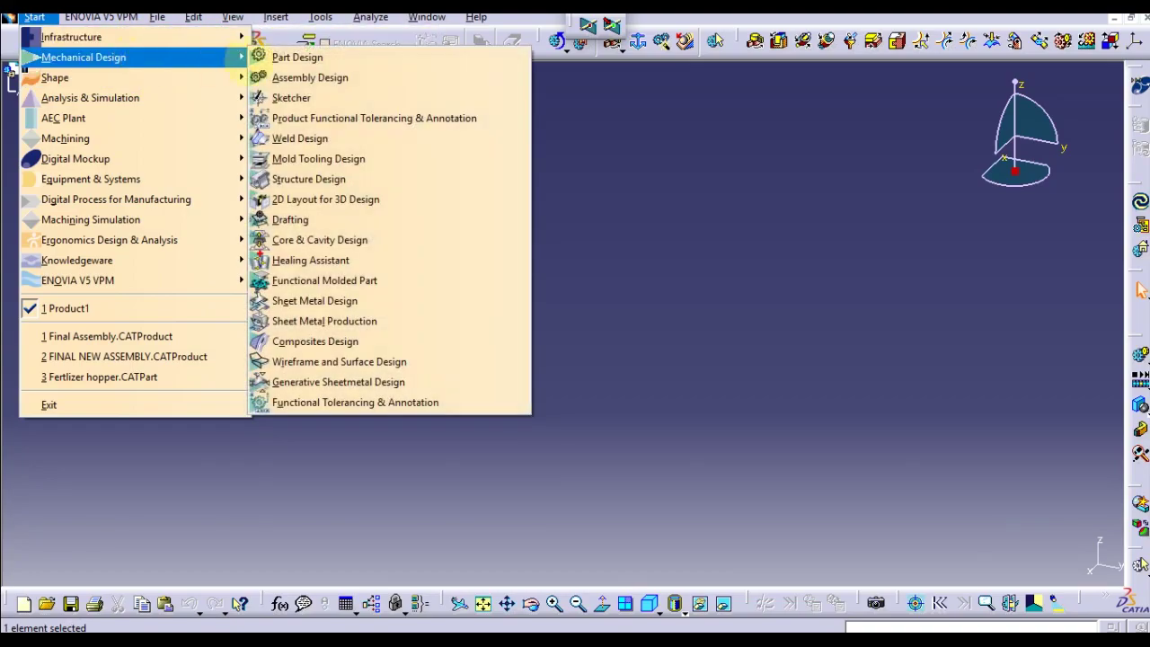
click(301, 78)
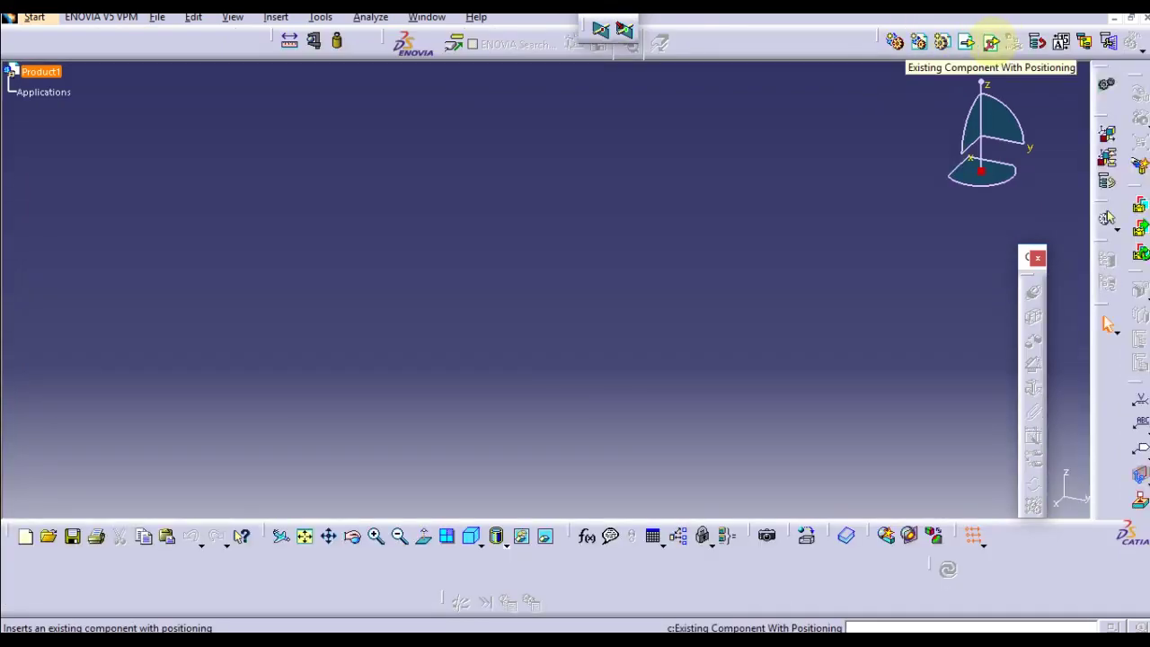
- Insert Part1, Part2 and Part3 from the Assign folder together as existing components with positioning
click(991, 42)
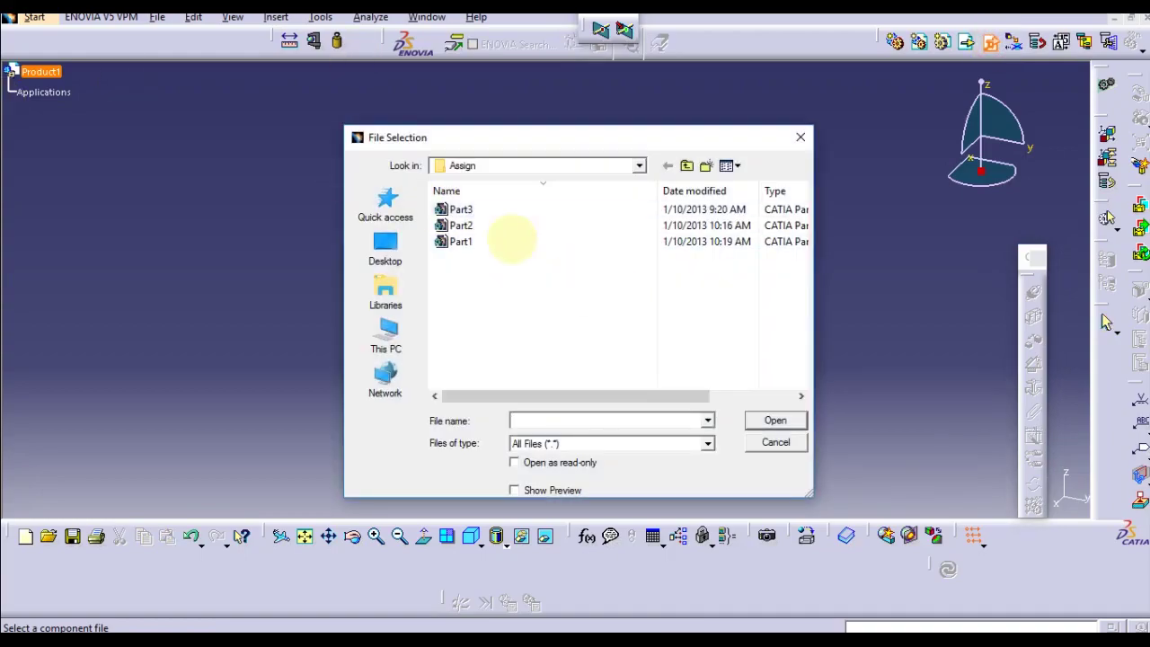
click(495, 208)
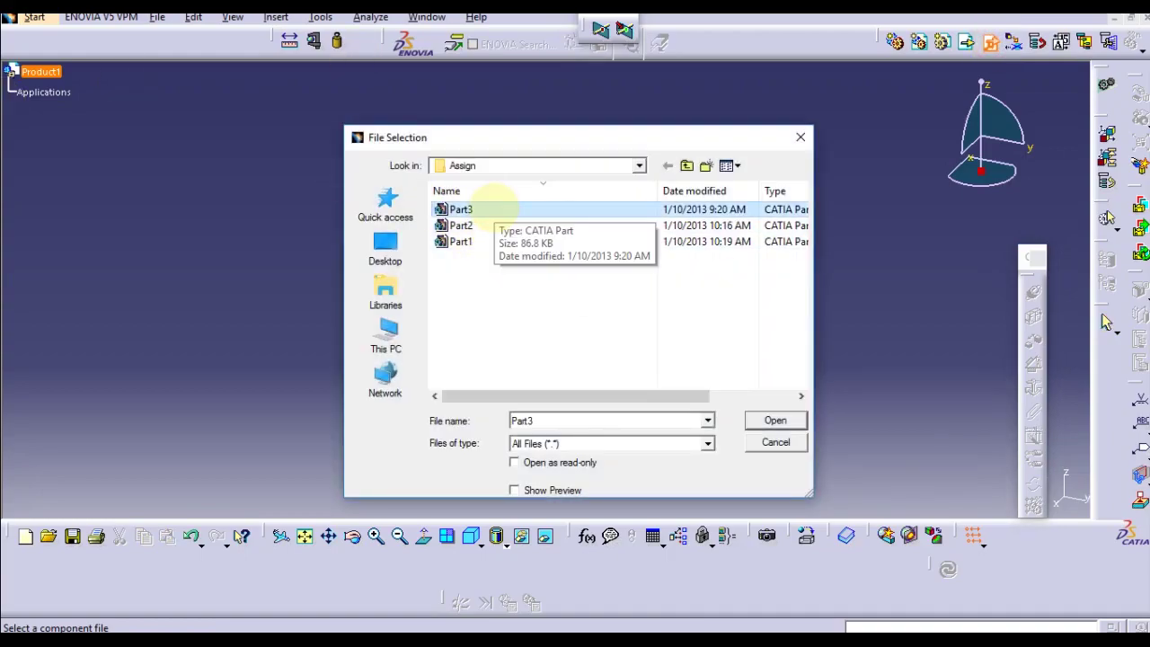
key(ctrl+a)
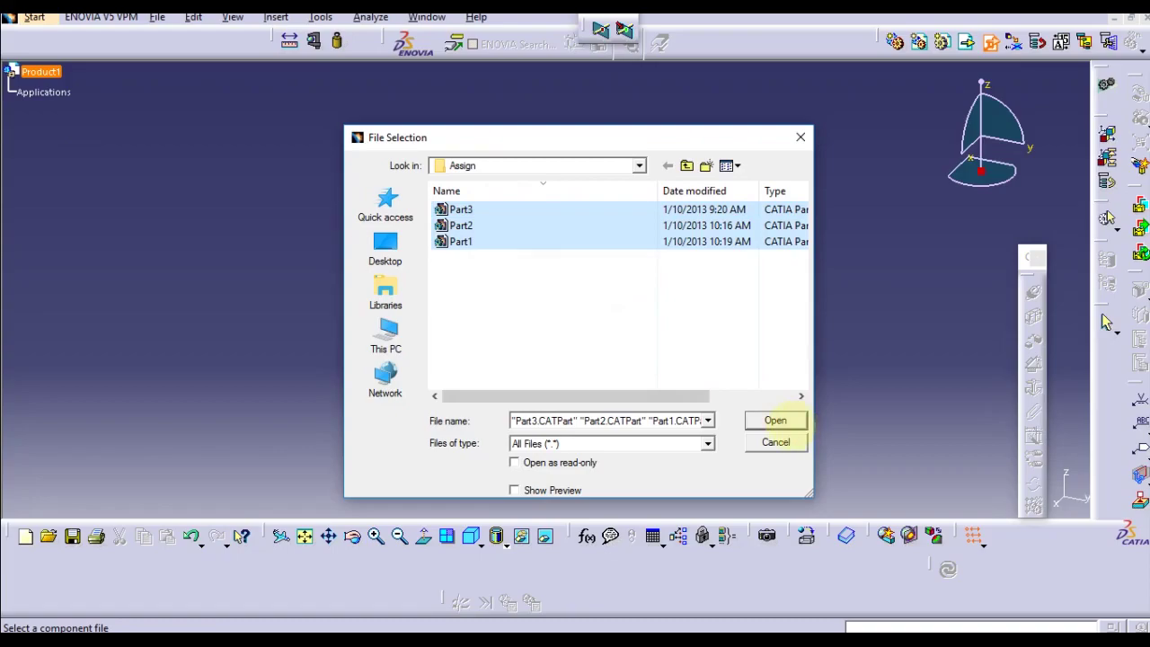
click(778, 421)
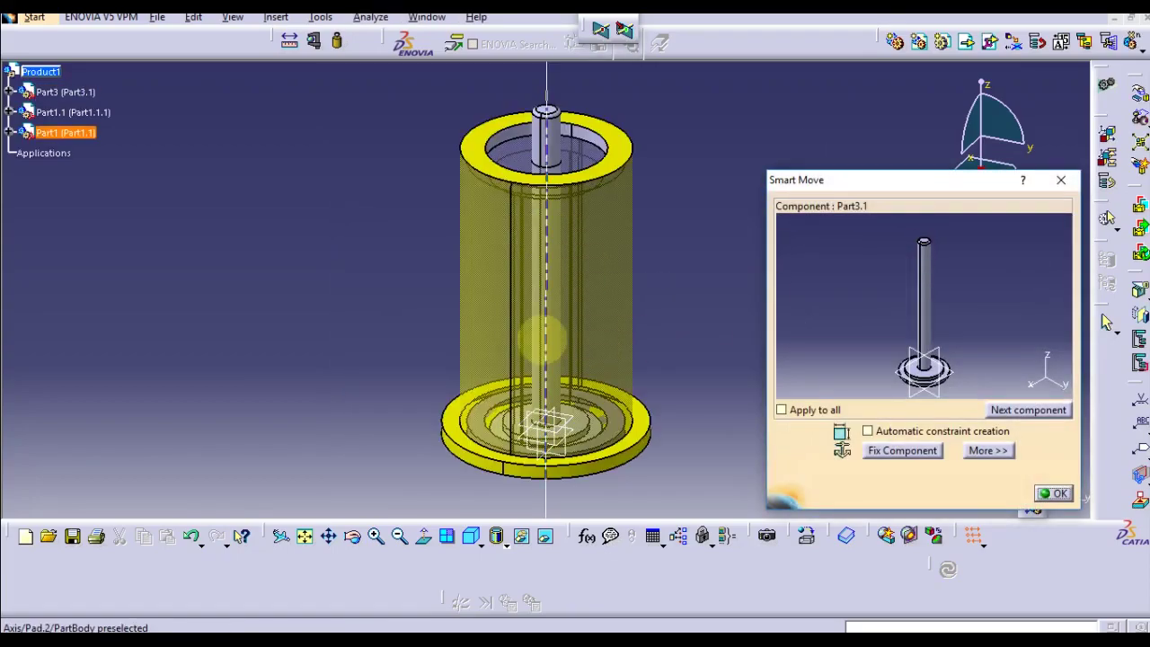
- Move the yellow outer cylinder and the transparent inner cylinder to opposite sides of the rod with Smart Move
drag(590, 291, 364, 306)
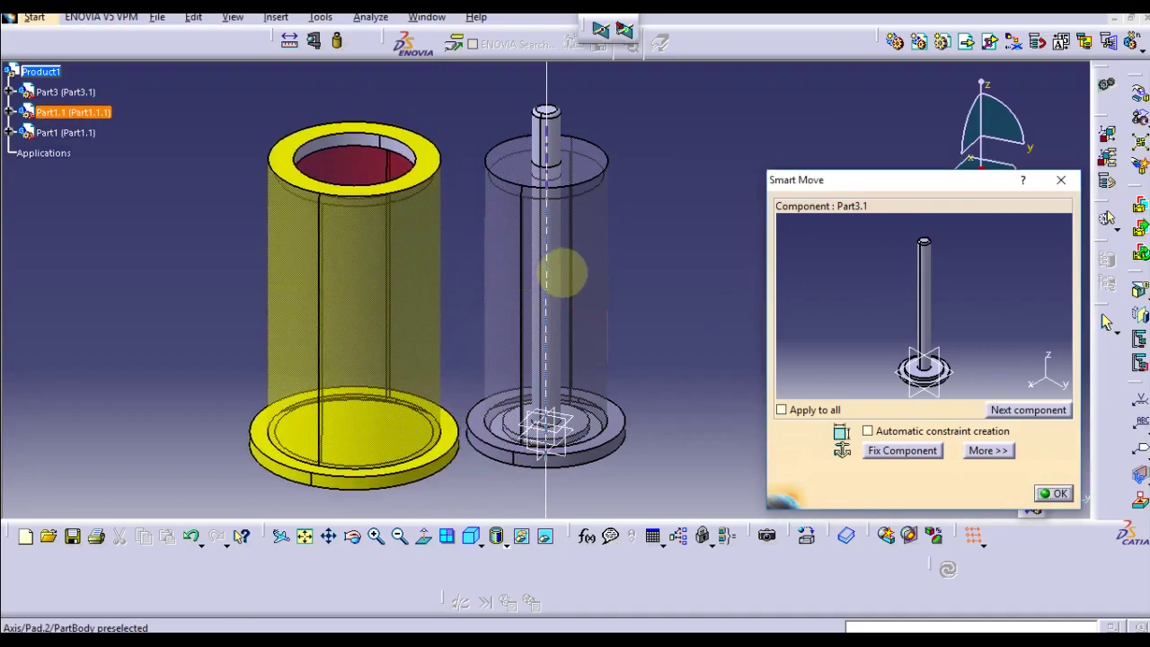
drag(578, 261, 710, 259)
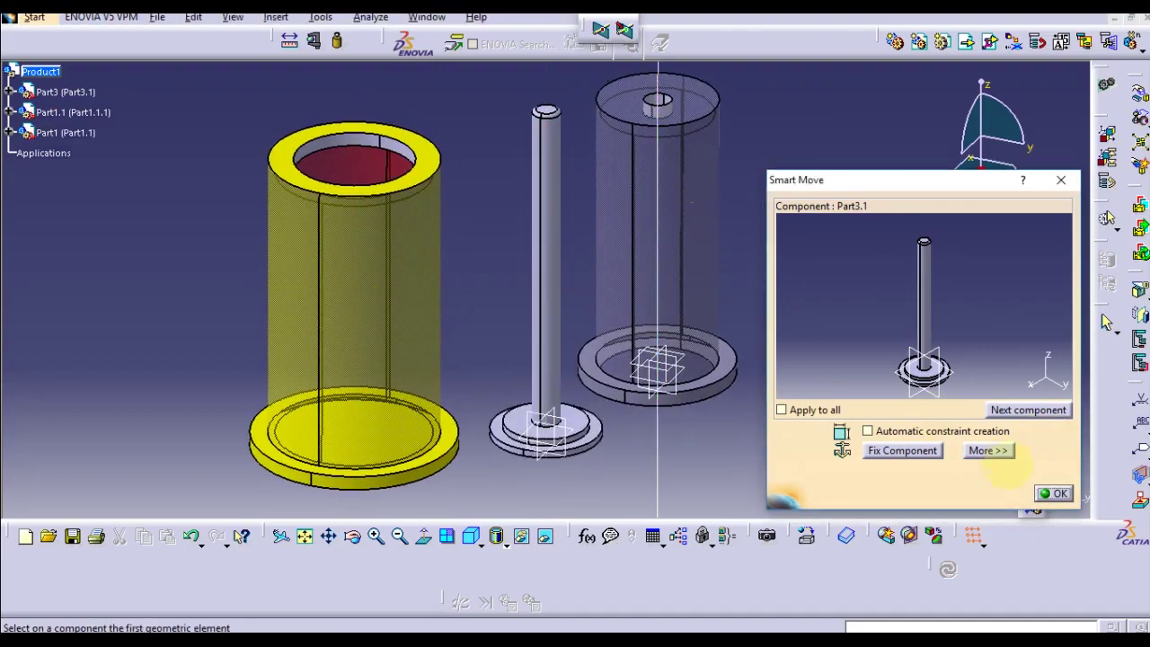
click(1053, 493)
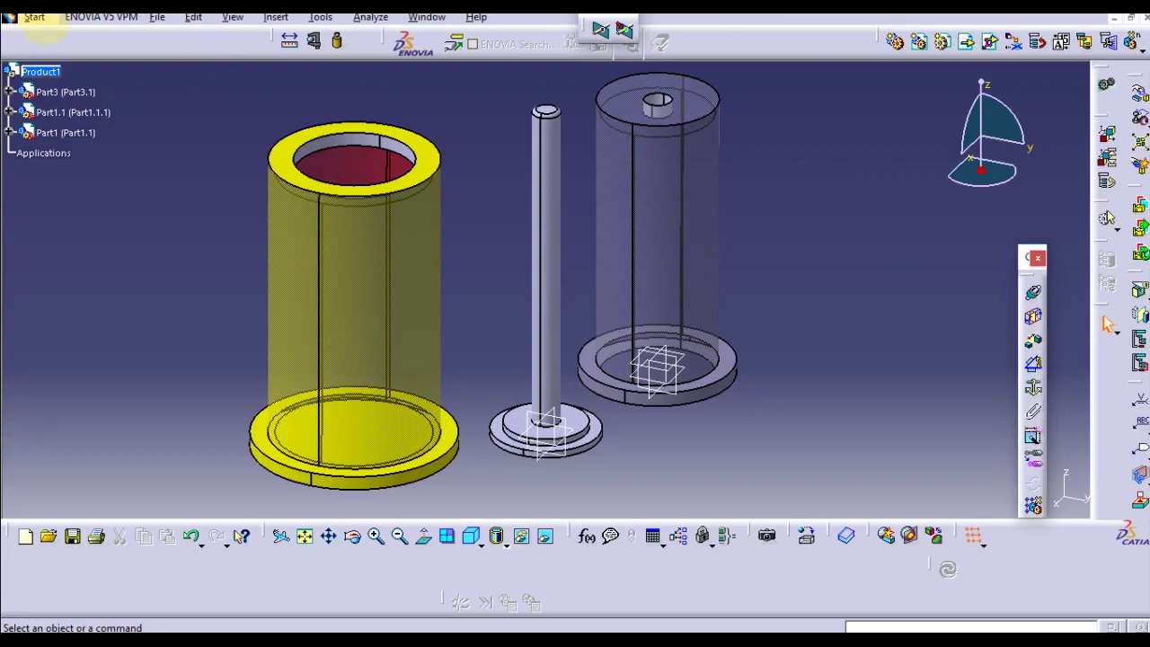
- Switch the assembly to the DMU Kinematics workbench
click(34, 18)
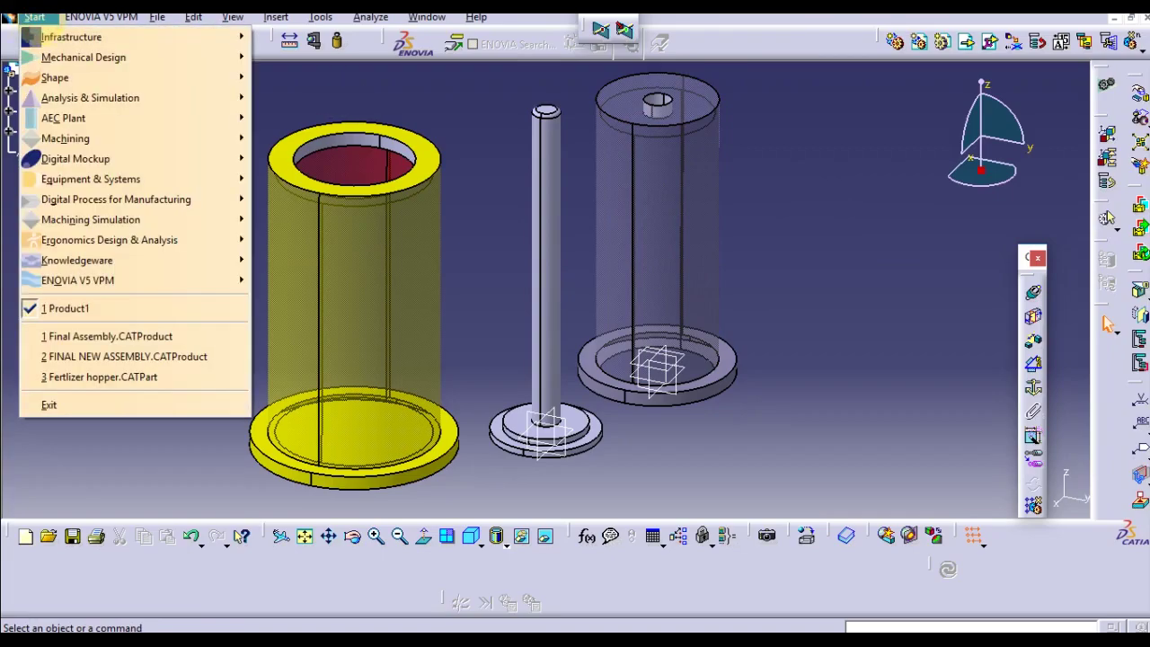
mouse_move(108, 158)
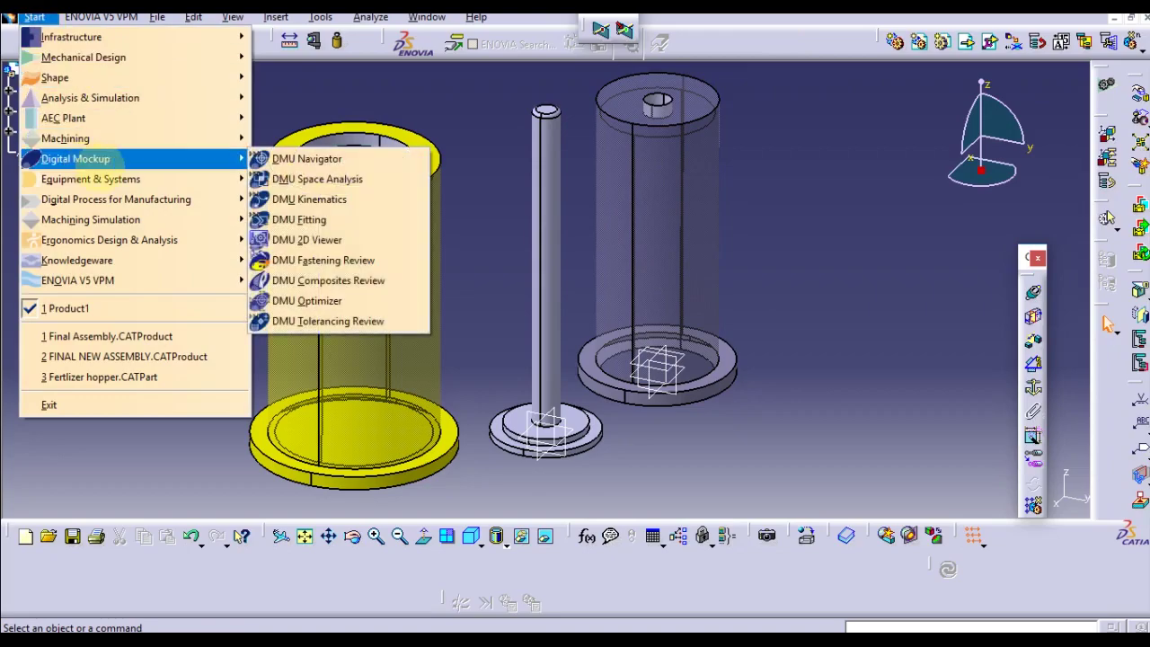
click(309, 198)
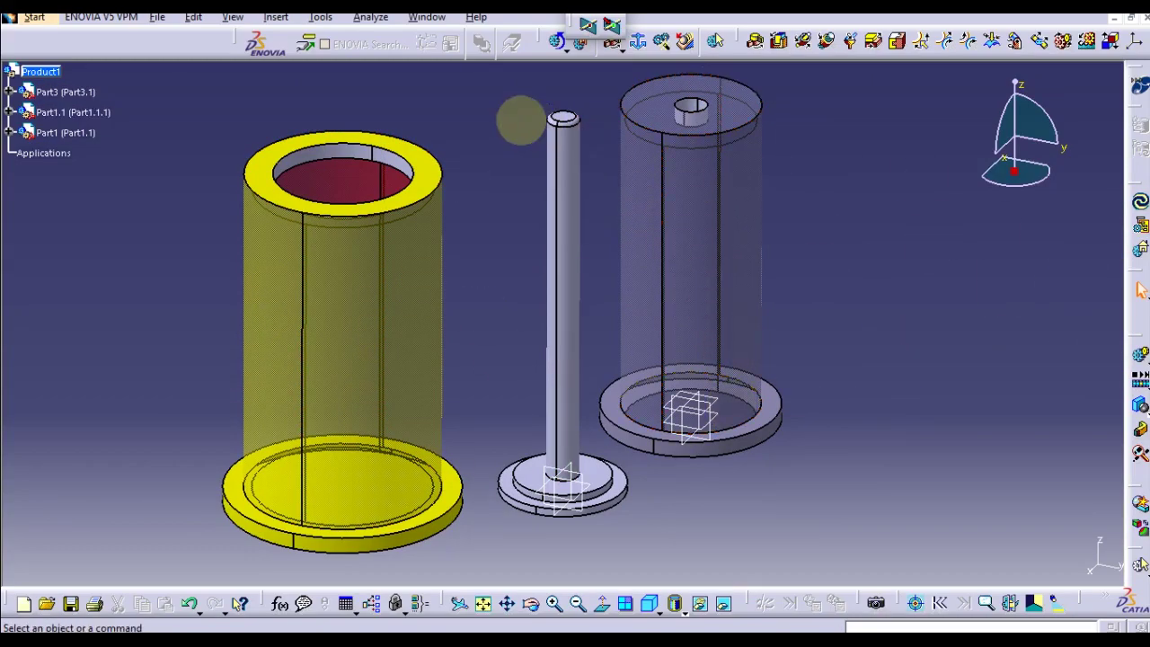
- Hide Plane.1 and the three reference planes of the transparent cylinder, Part1.1
right_click(709, 406)
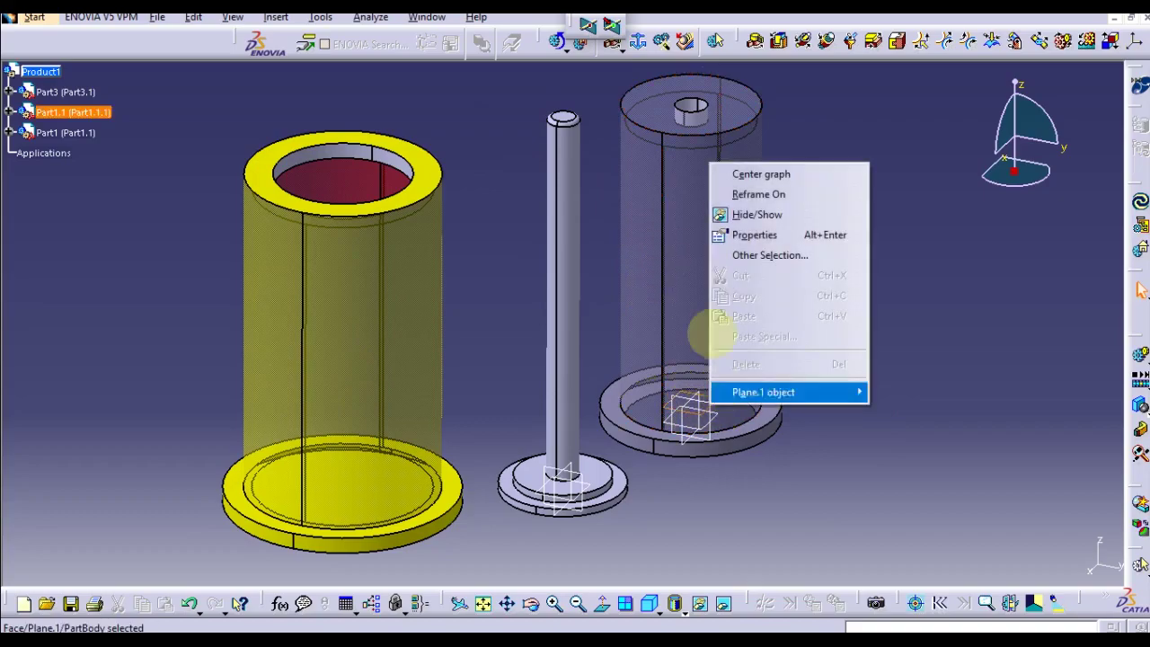
click(783, 214)
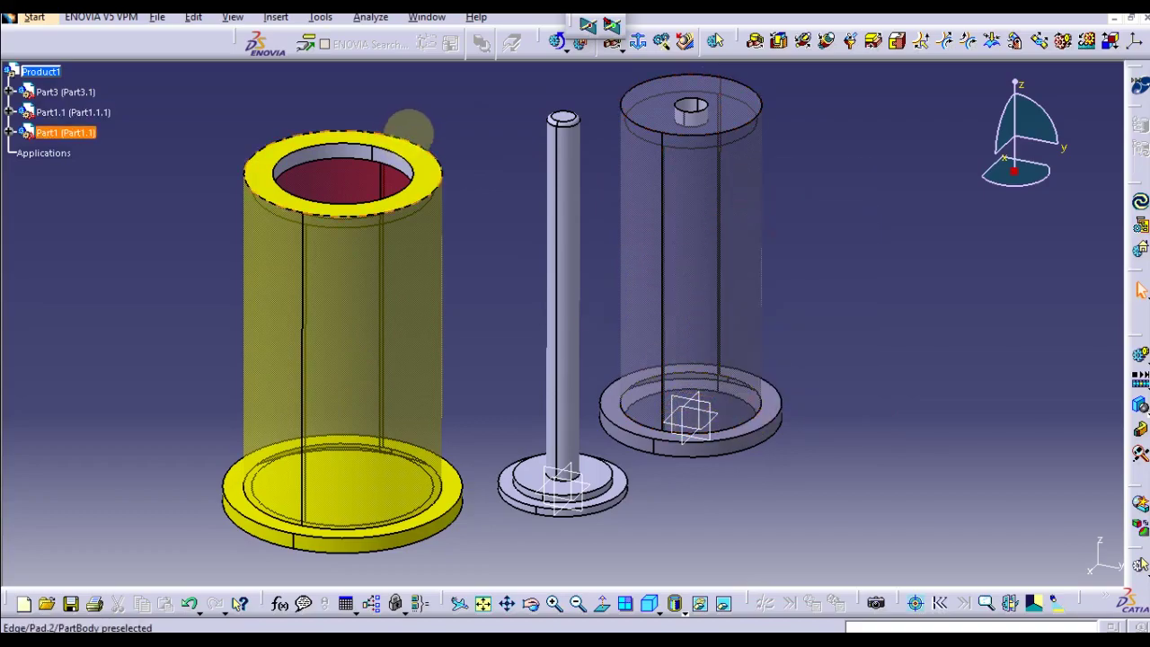
right_click(696, 412)
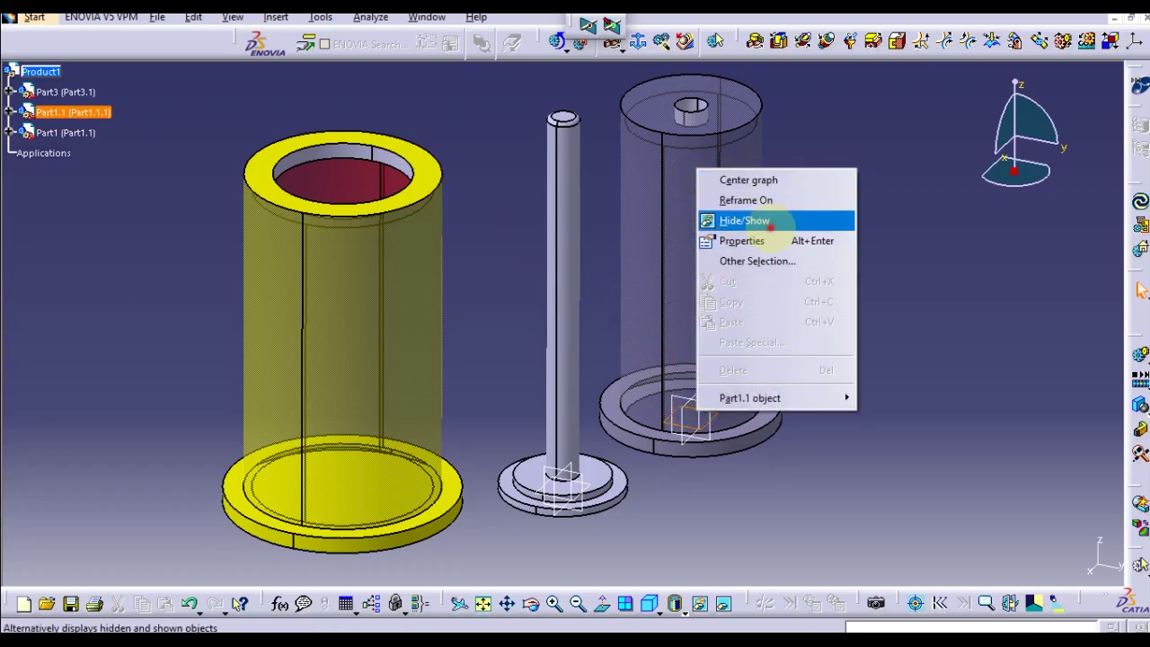
click(770, 222)
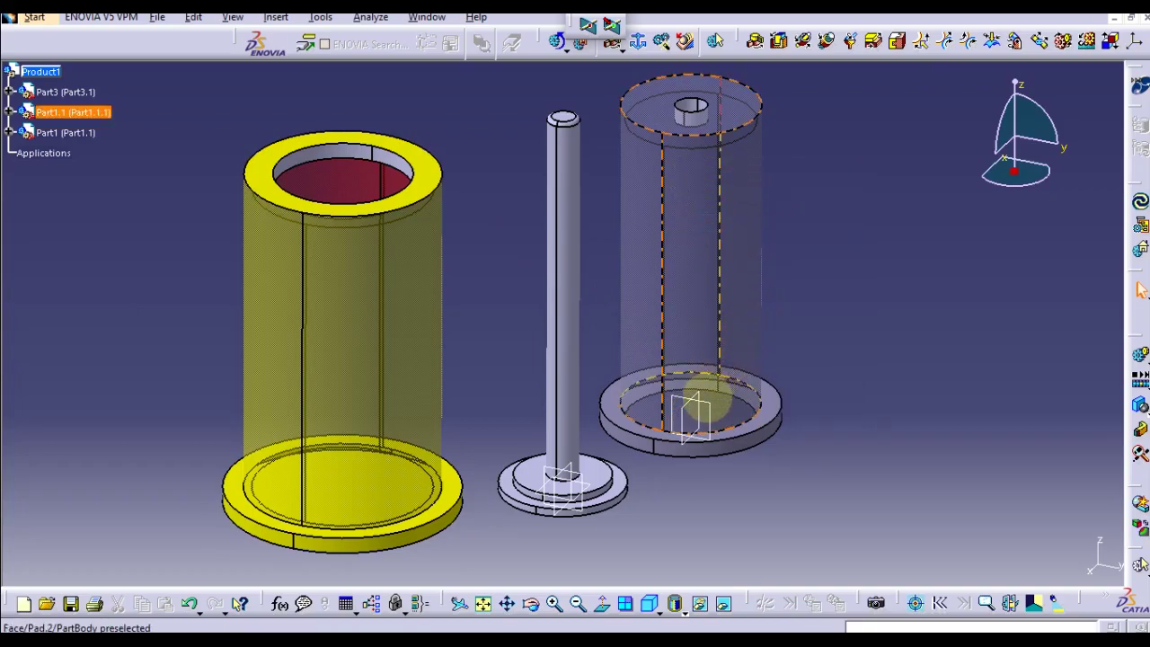
right_click(709, 411)
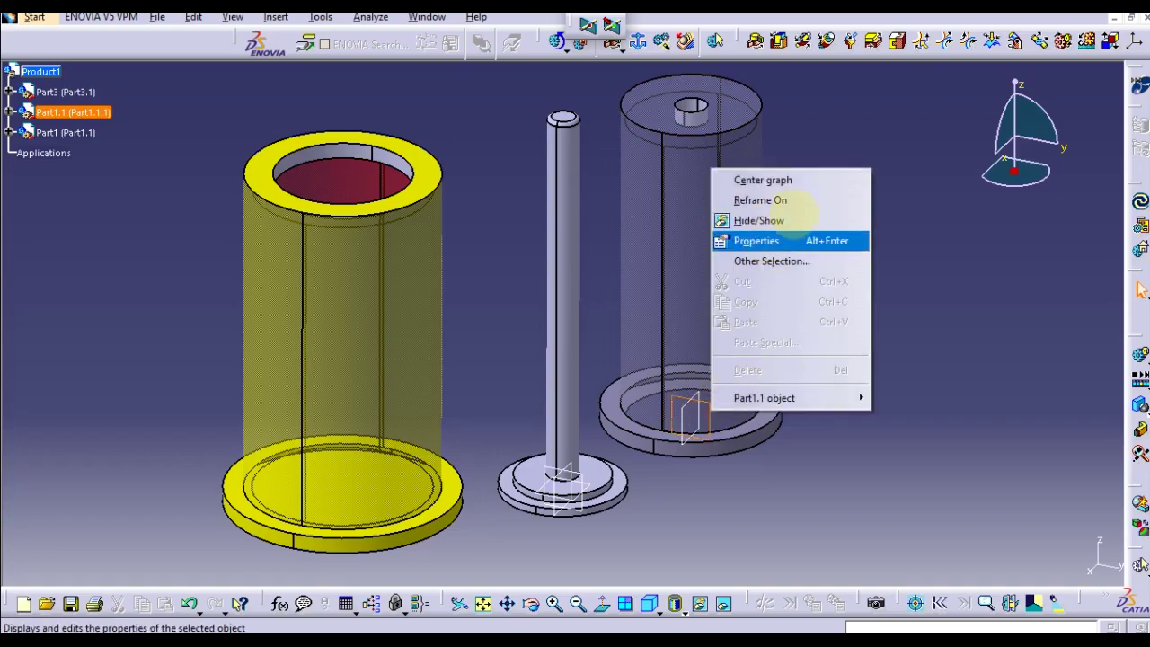
click(794, 220)
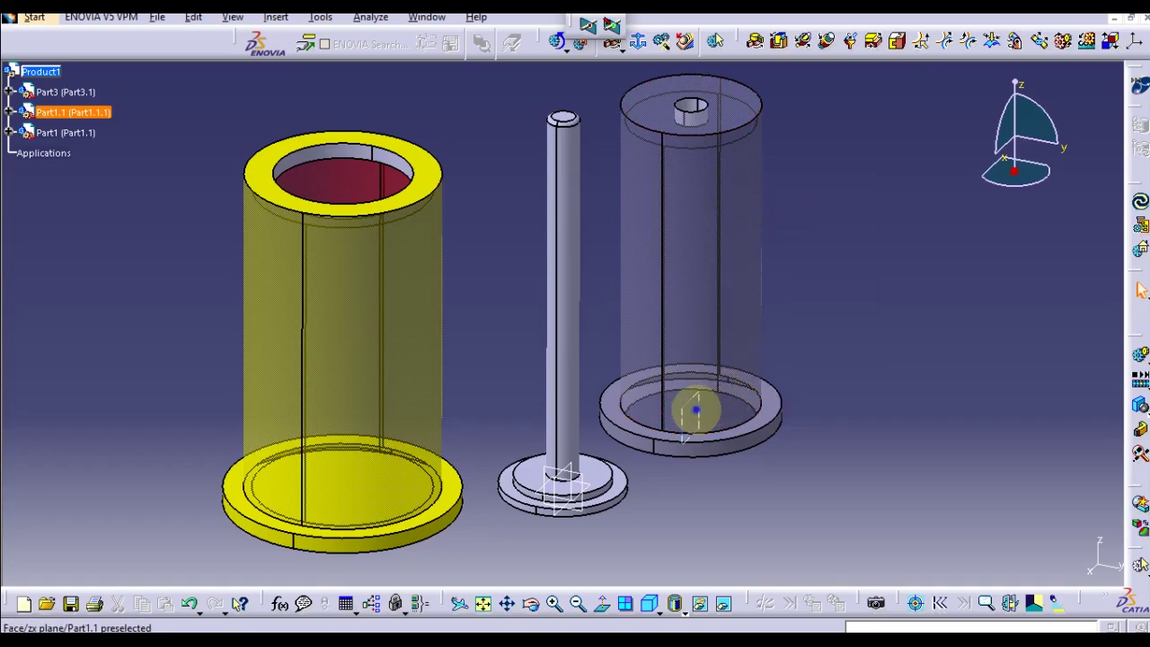
right_click(690, 410)
click(771, 218)
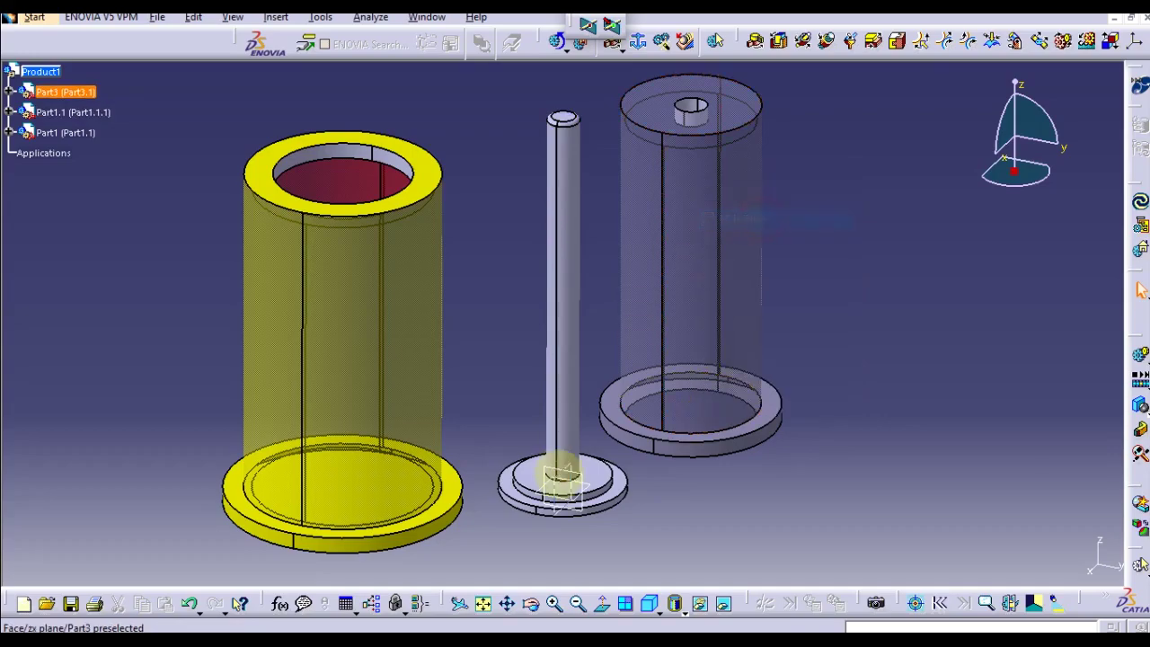
- Hide the three reference planes at the base of the rod, Part3
right_click(569, 486)
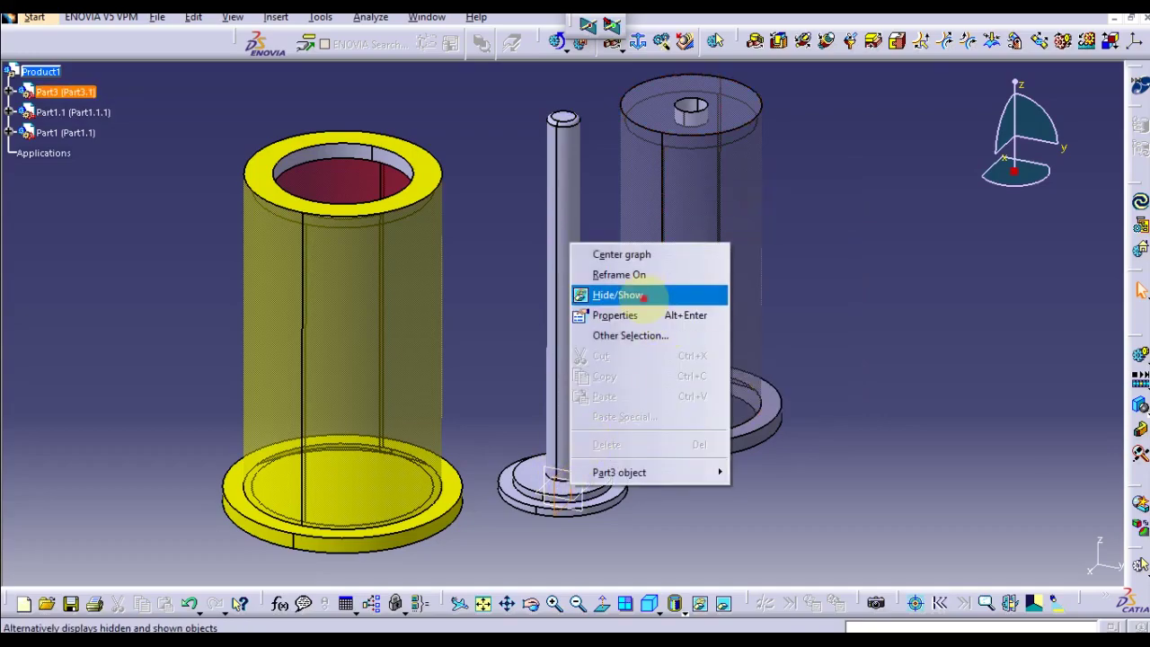
click(625, 296)
right_click(584, 472)
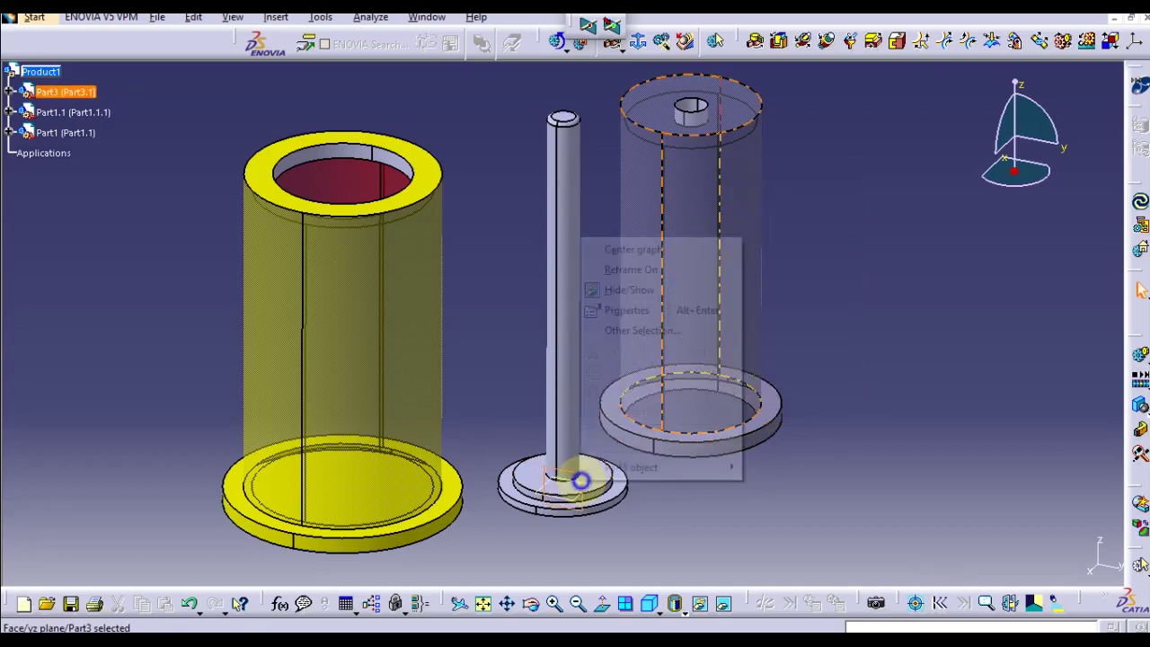
click(668, 287)
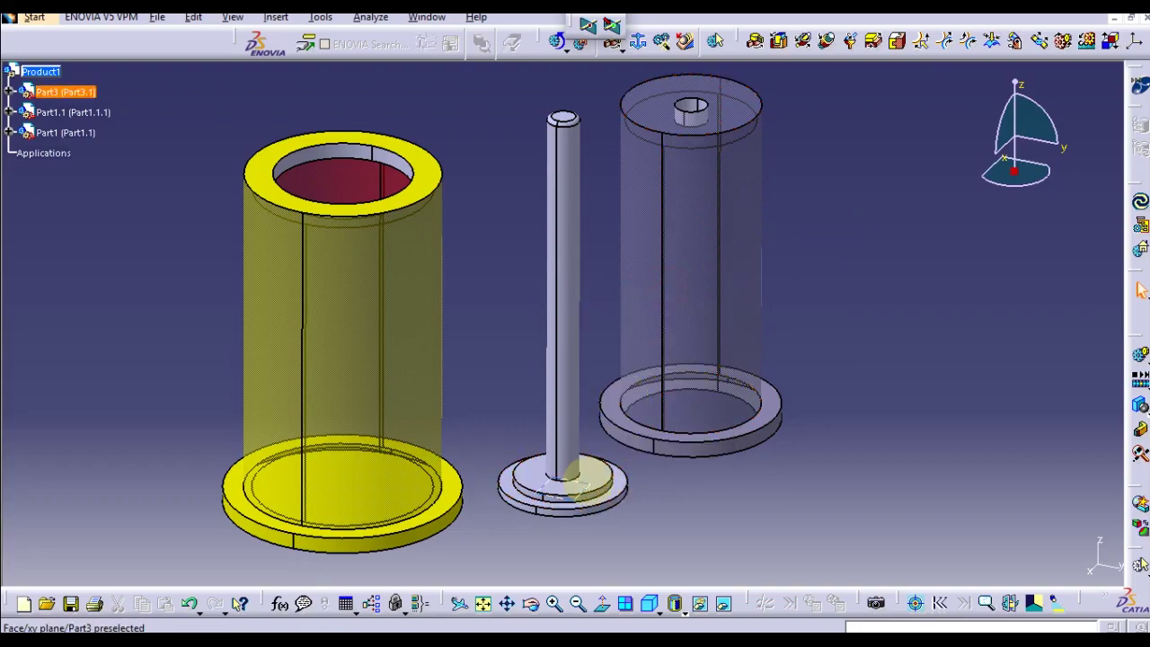
right_click(586, 486)
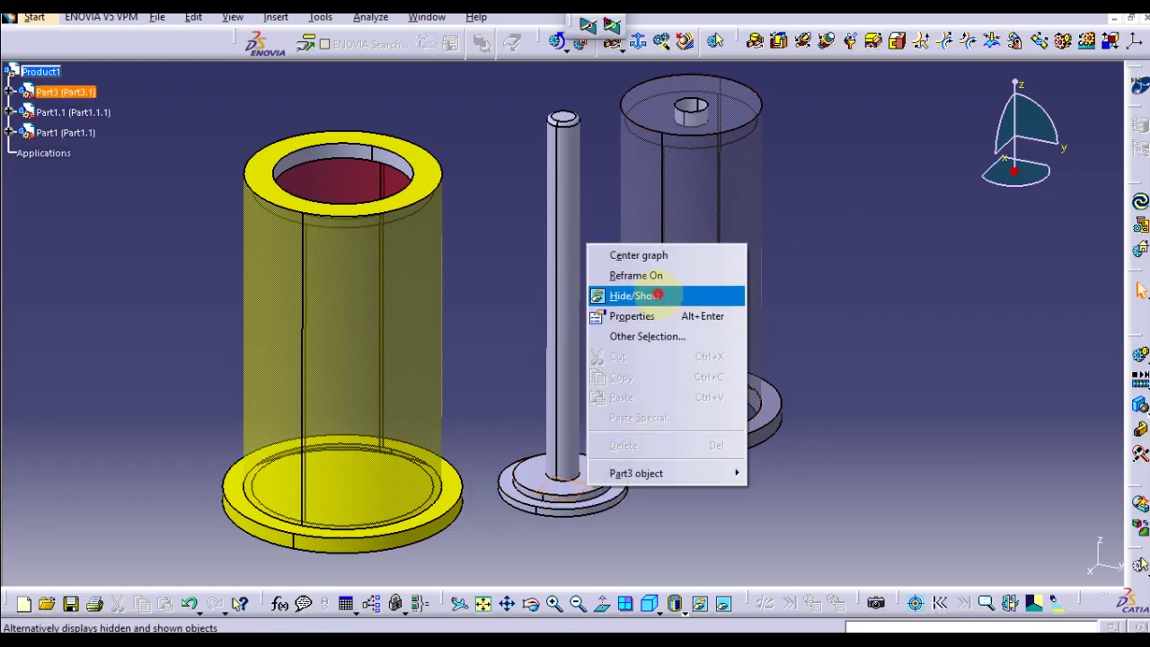
click(658, 295)
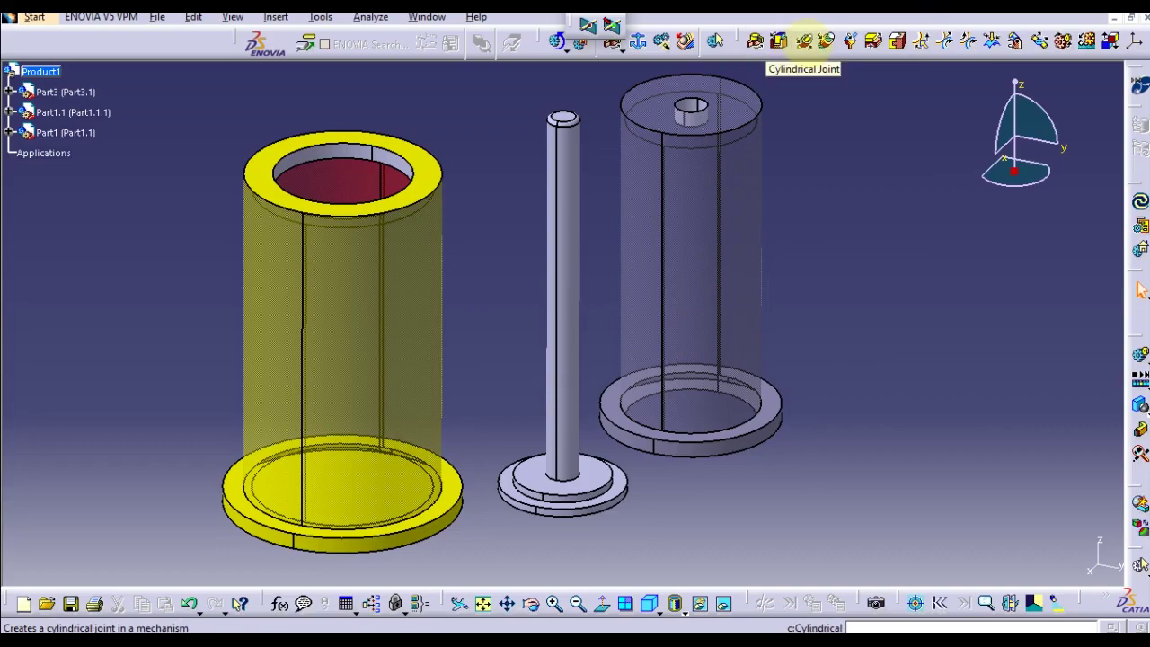
- Start a cylindrical joint and create a new mechanism for it, keeping the default mechanism name
click(804, 40)
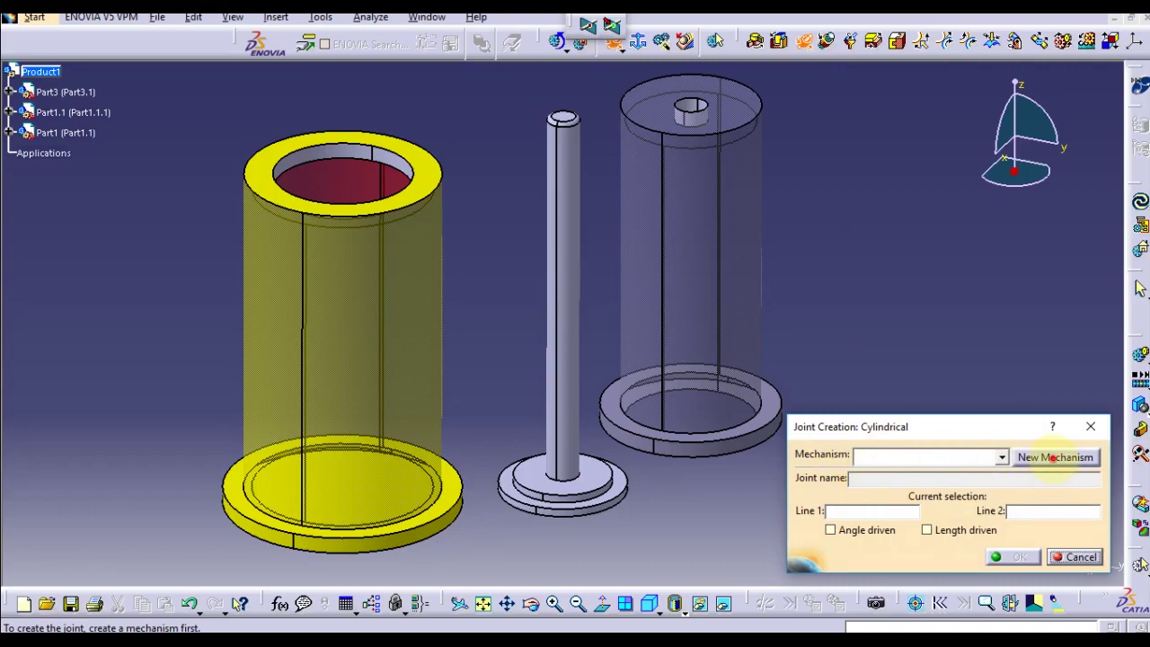
click(1053, 457)
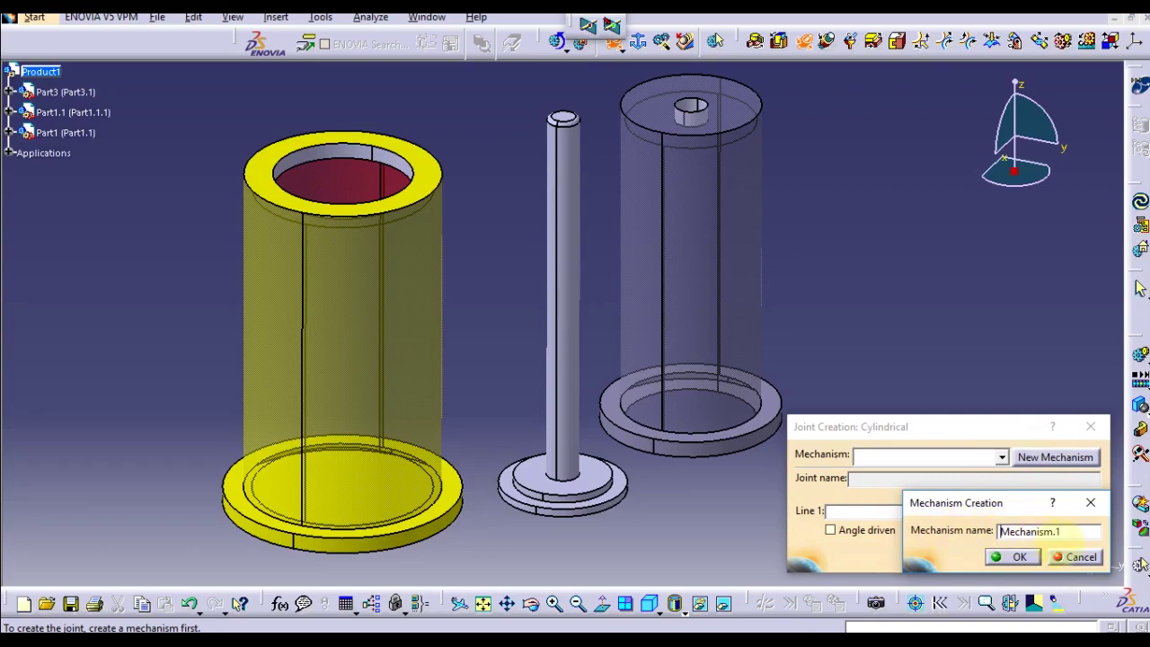
drag(1067, 532, 806, 562)
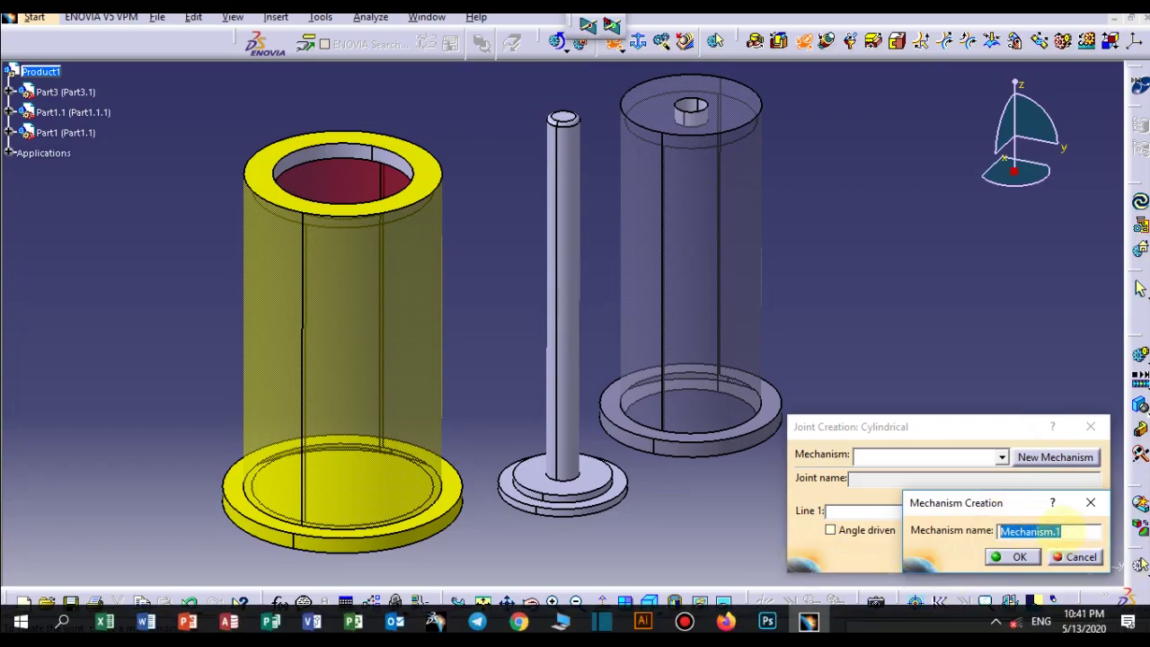
click(1016, 556)
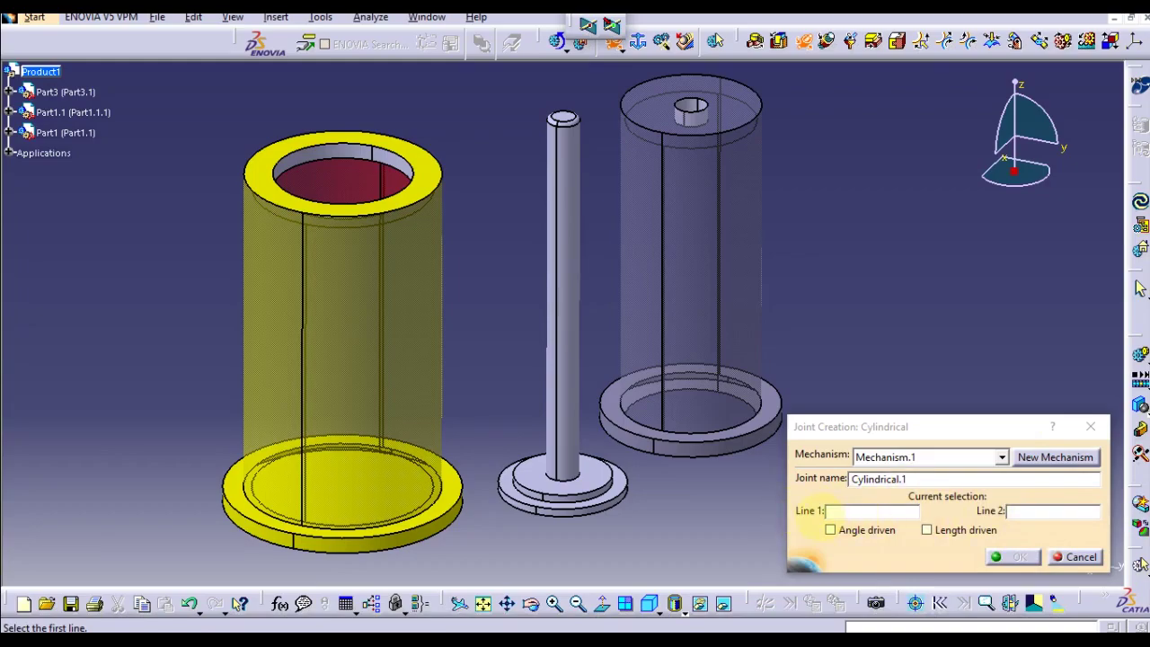
- Create the cylindrical joint between the yellow outer cylinder's axis and the transparent cylinder's axis, both length driven and angle driven
click(343, 349)
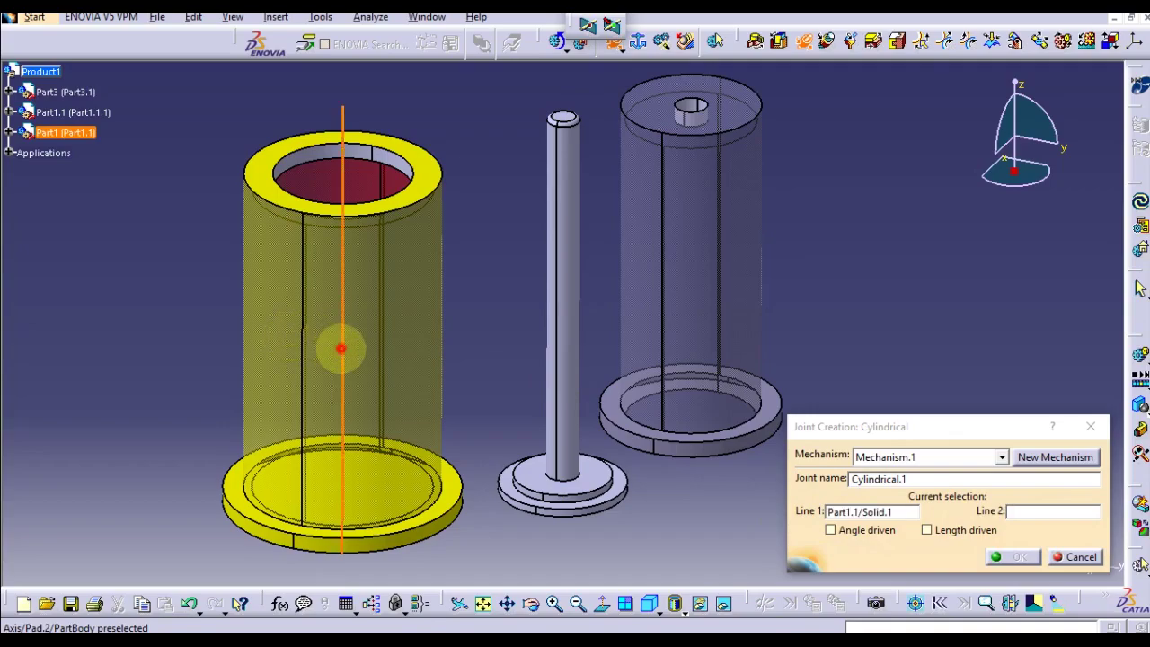
click(692, 289)
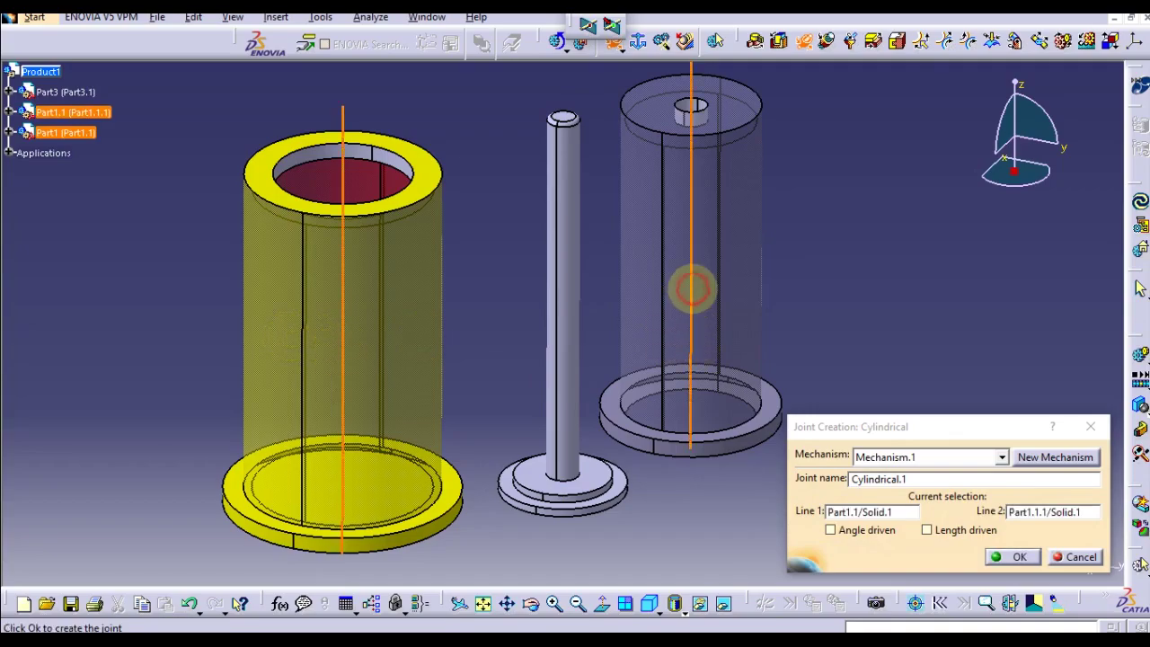
click(799, 528)
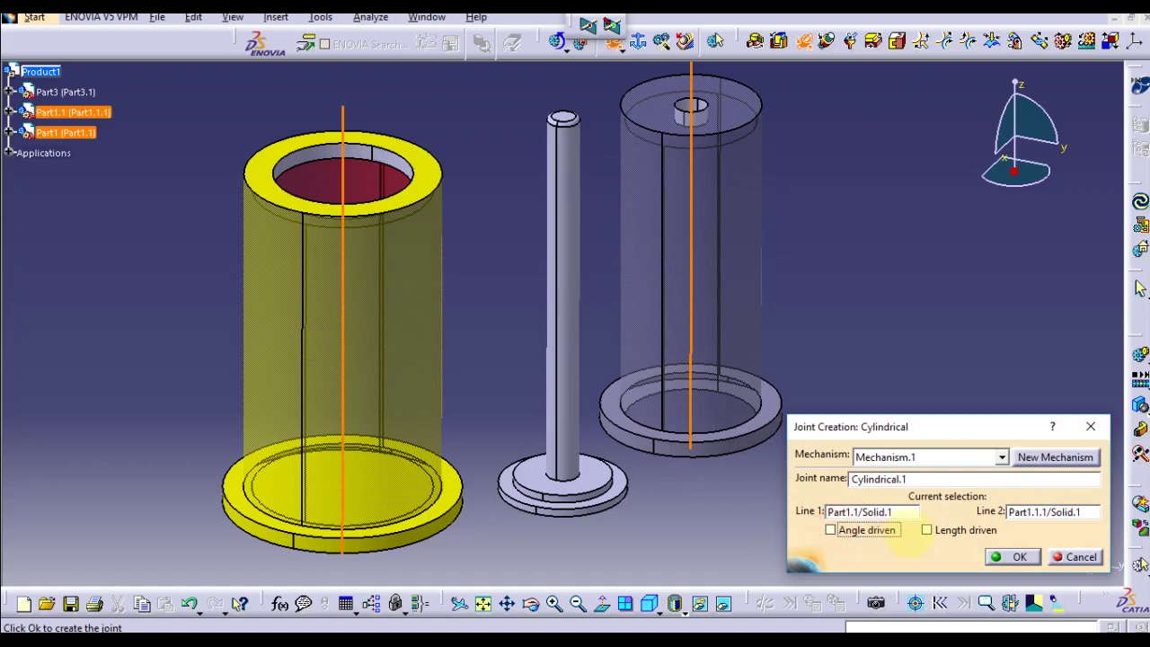
click(929, 530)
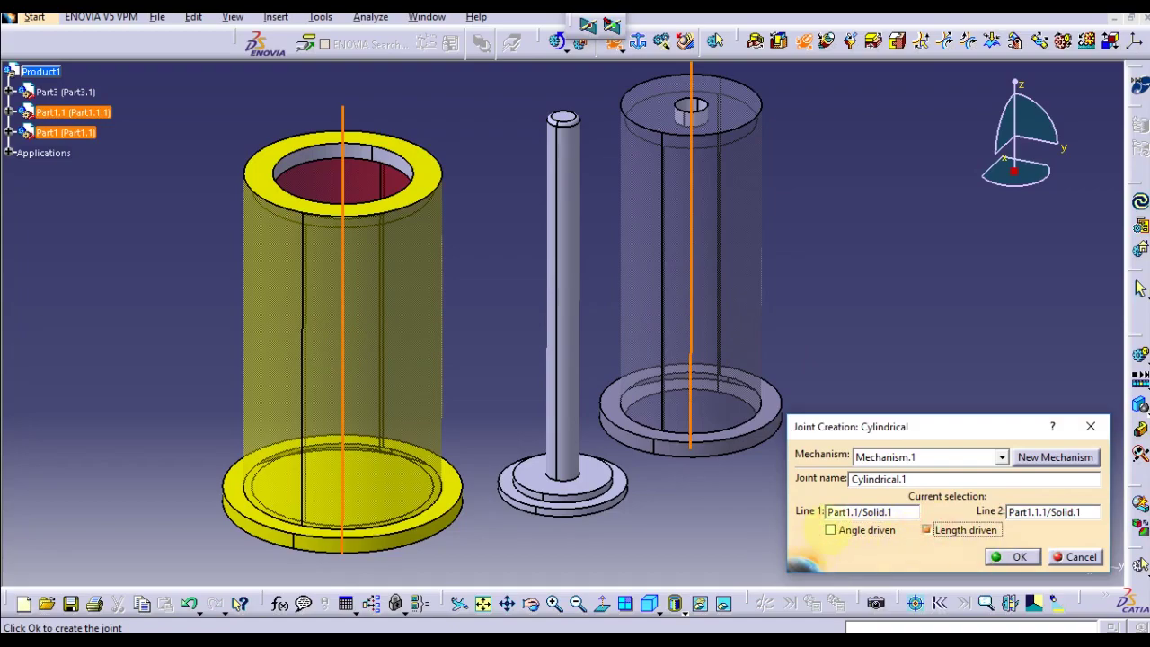
click(830, 530)
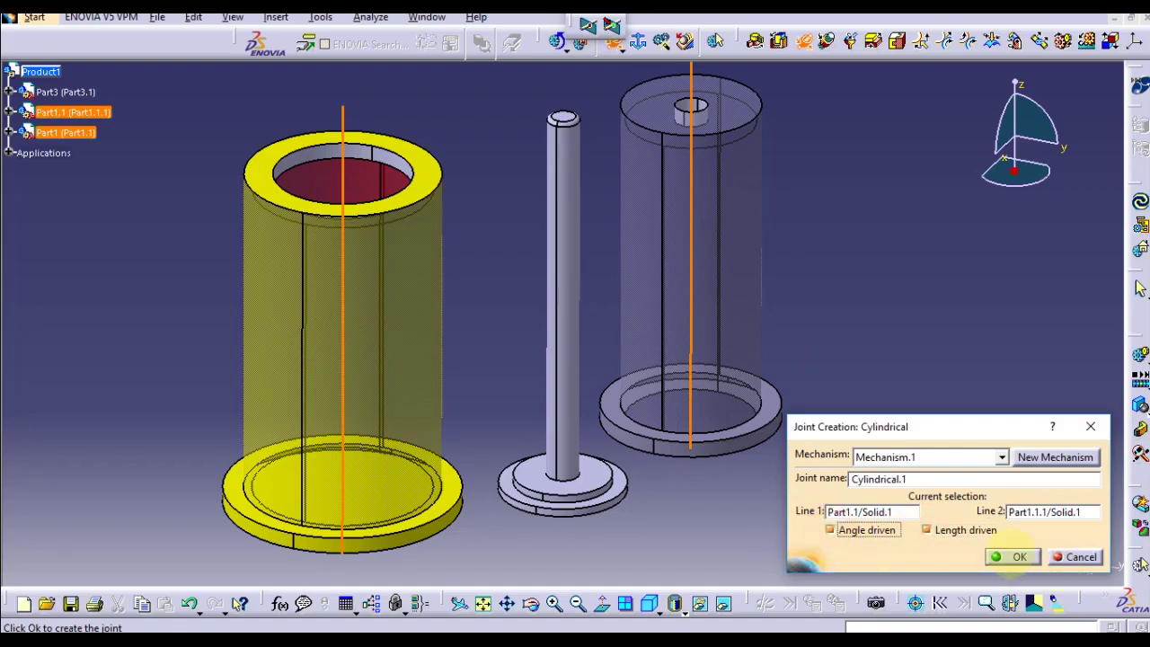
click(1015, 557)
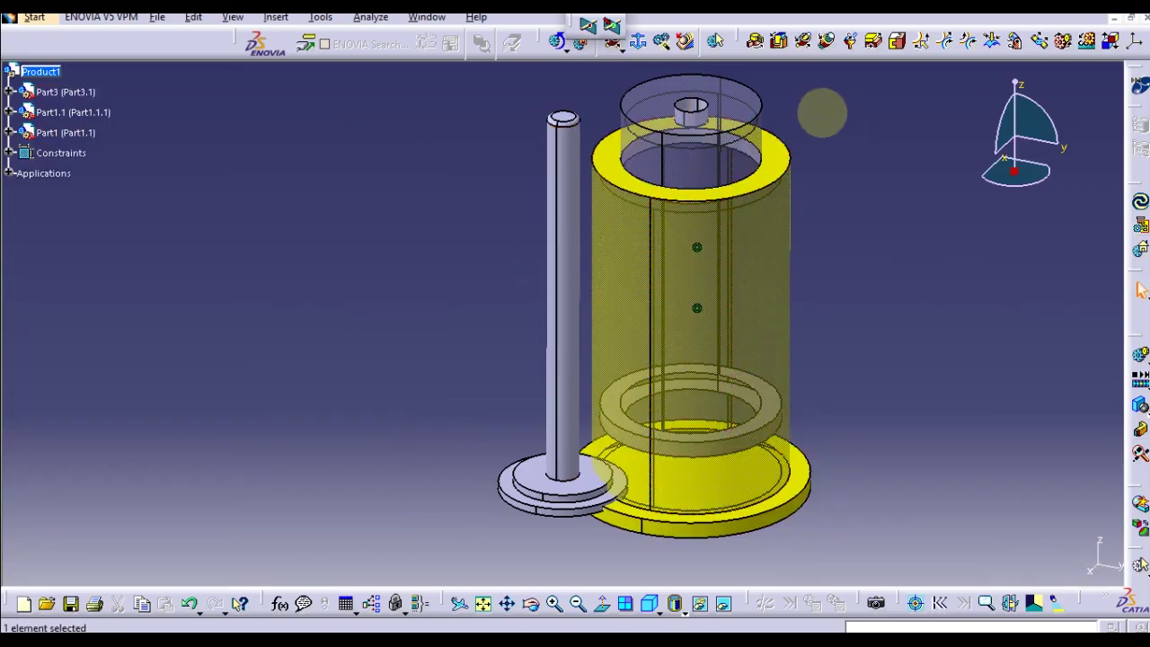
- Create a cylindrical joint between the yellow outer cylinder's axis and the rod's axis, both angle driven and length driven
click(806, 40)
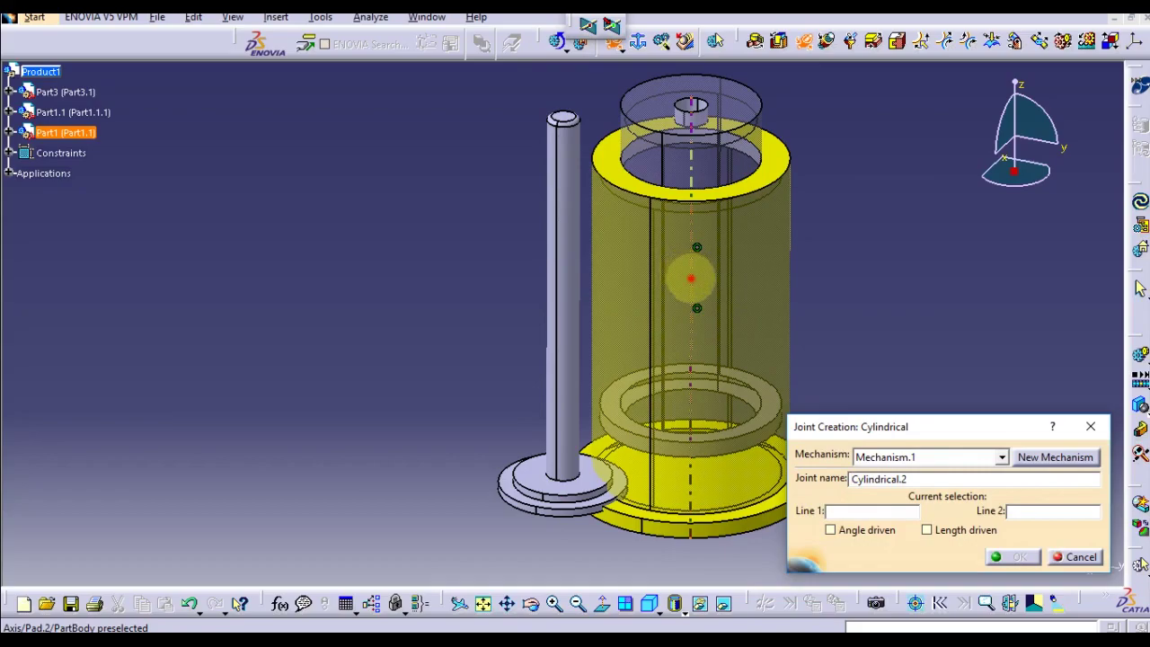
click(690, 274)
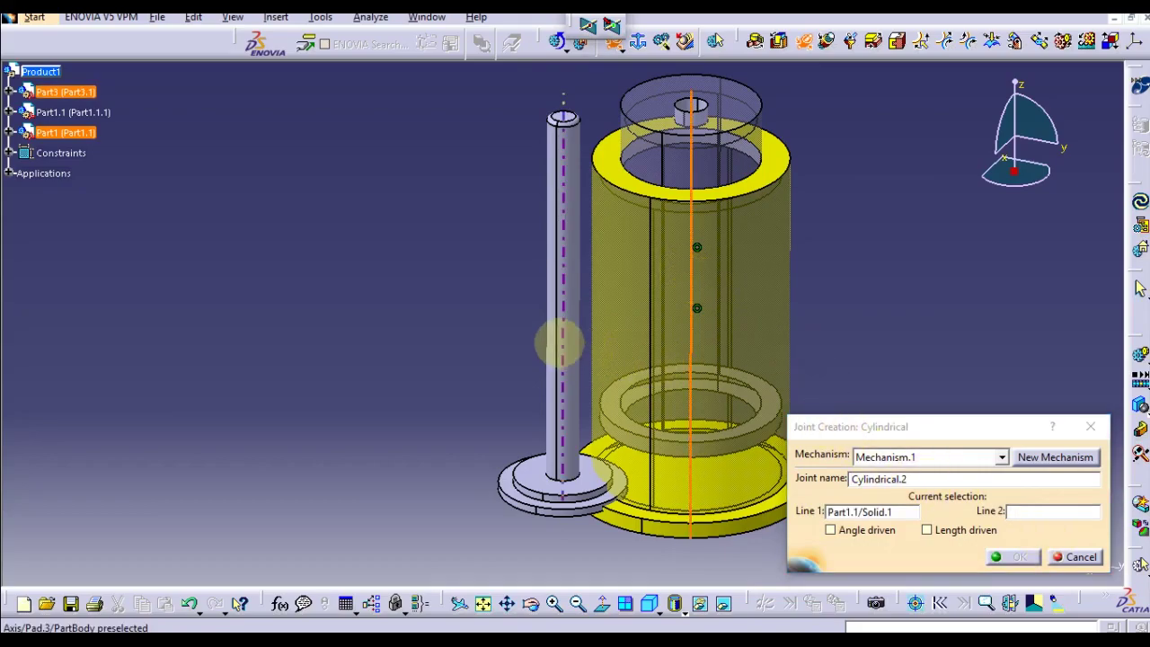
click(560, 341)
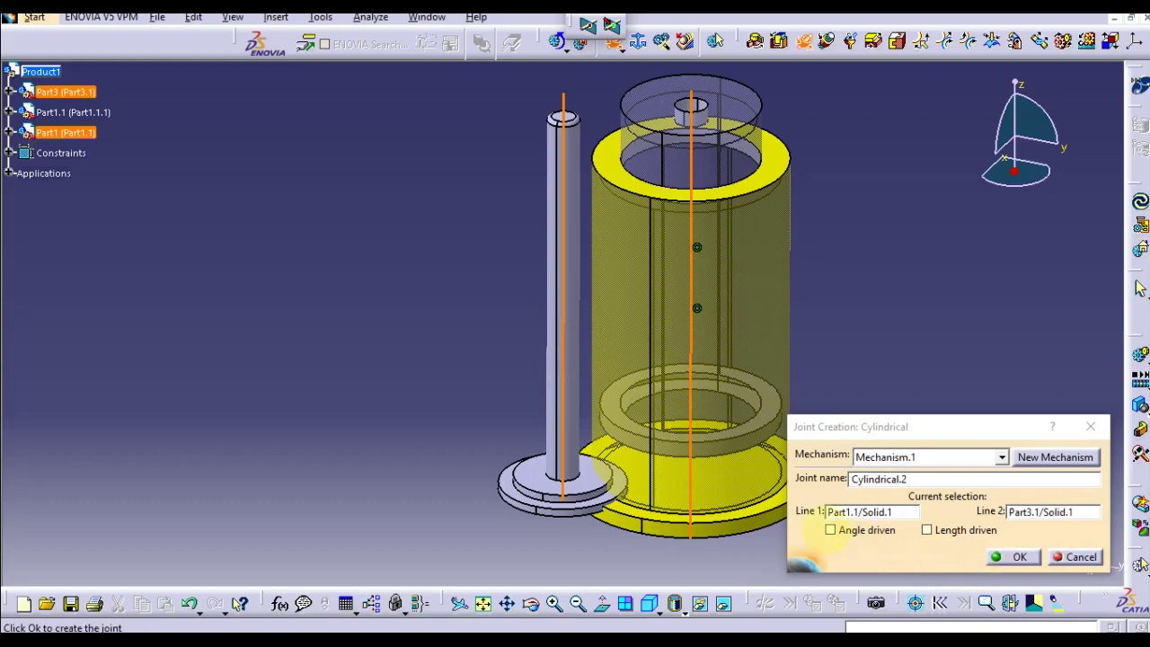
click(831, 530)
click(926, 530)
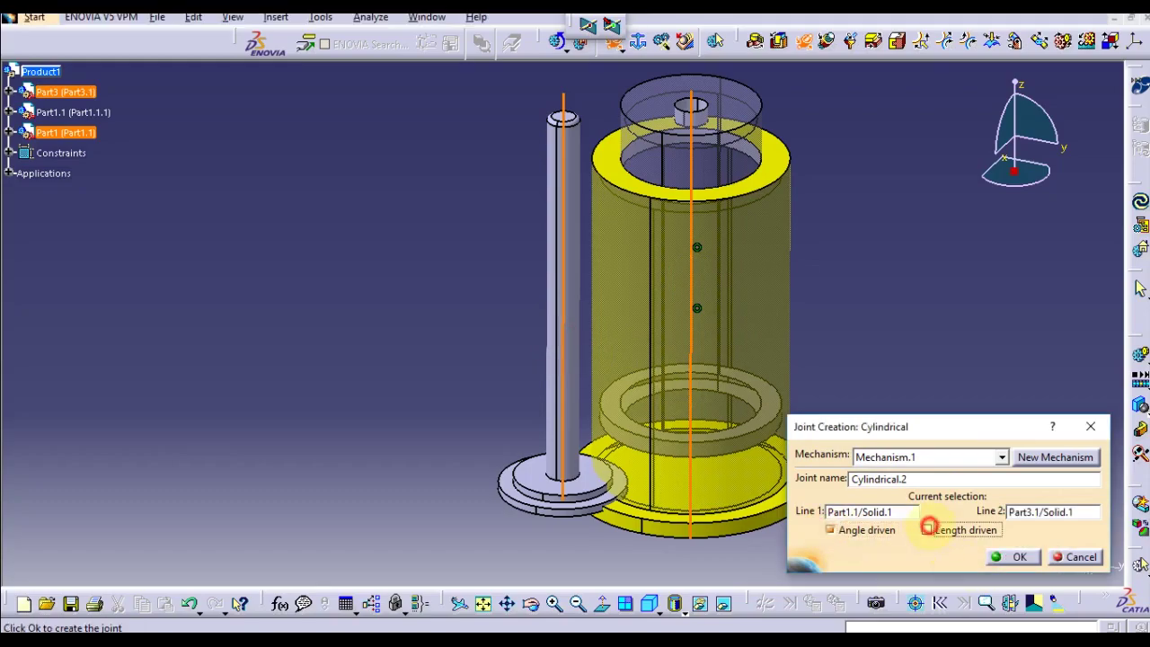
click(1019, 558)
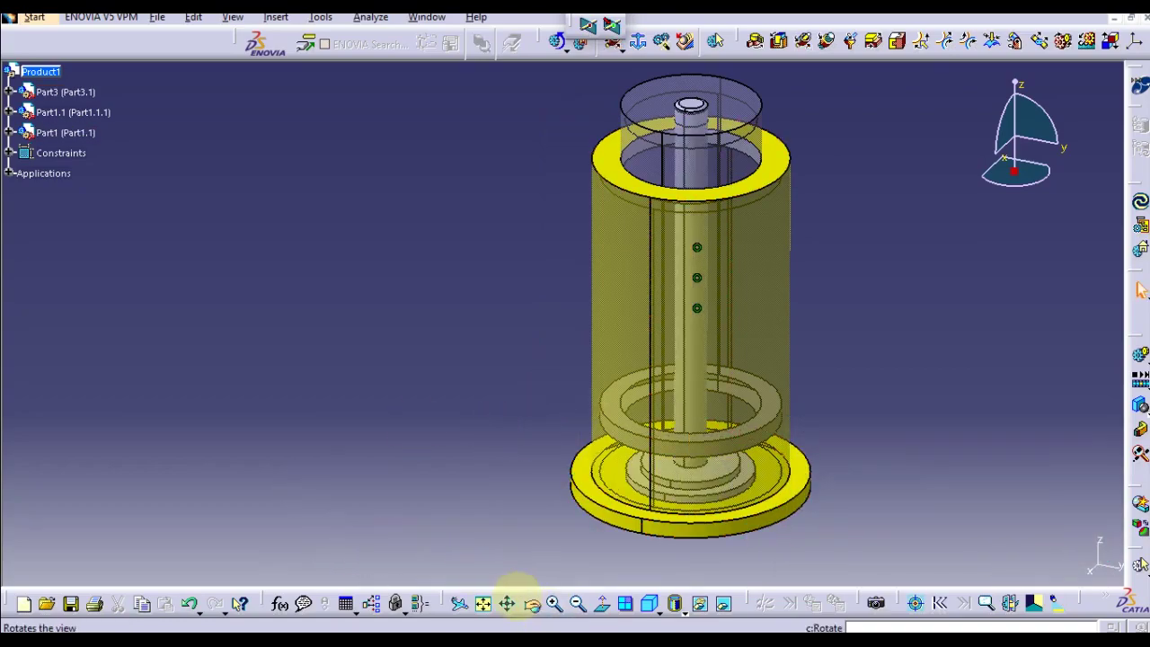
- Set the yellow outer cylinder, Part1, as the fixed part of Mechanism.1
click(531, 604)
click(531, 604)
click(432, 483)
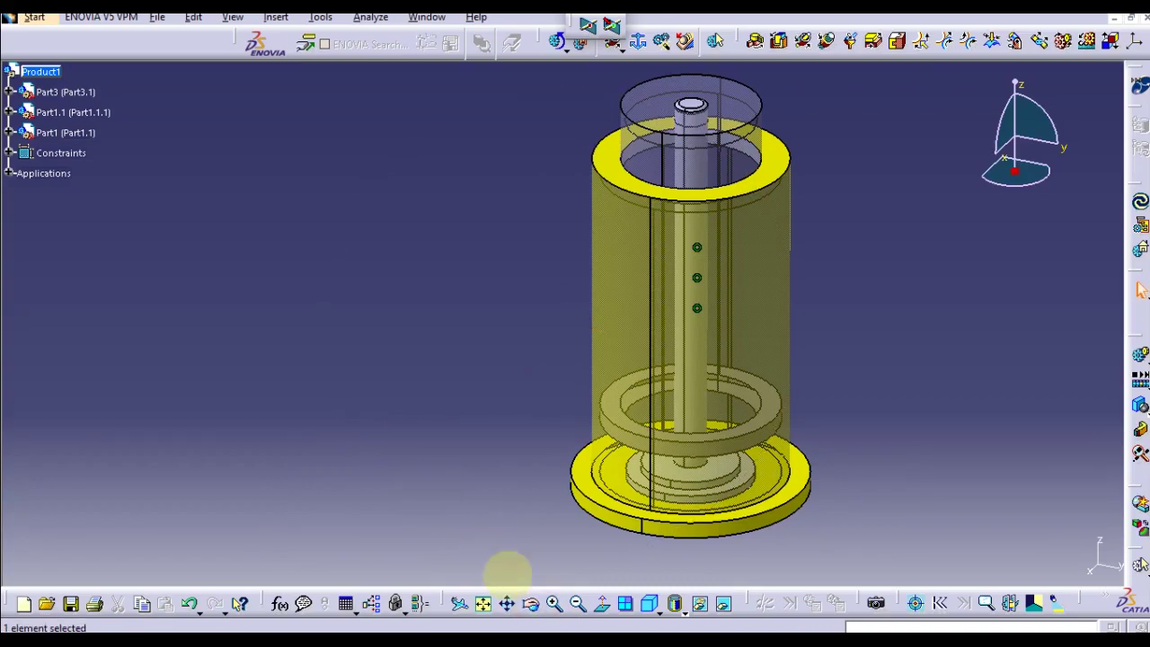
click(531, 604)
drag(438, 446, 545, 452)
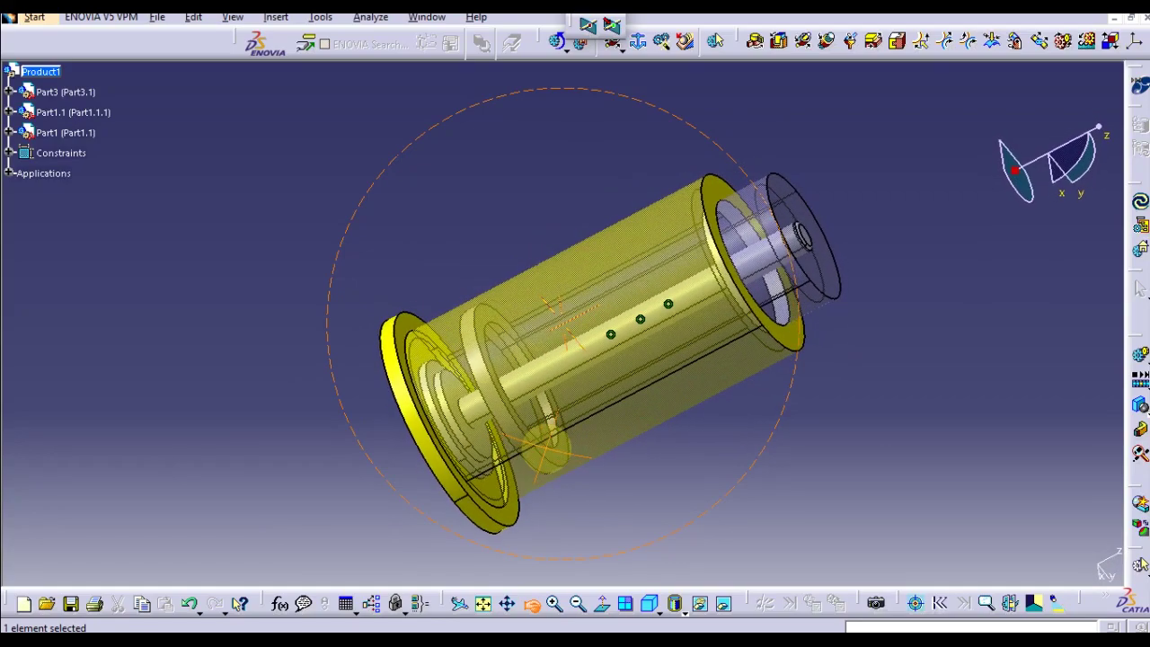
drag(544, 452, 544, 451)
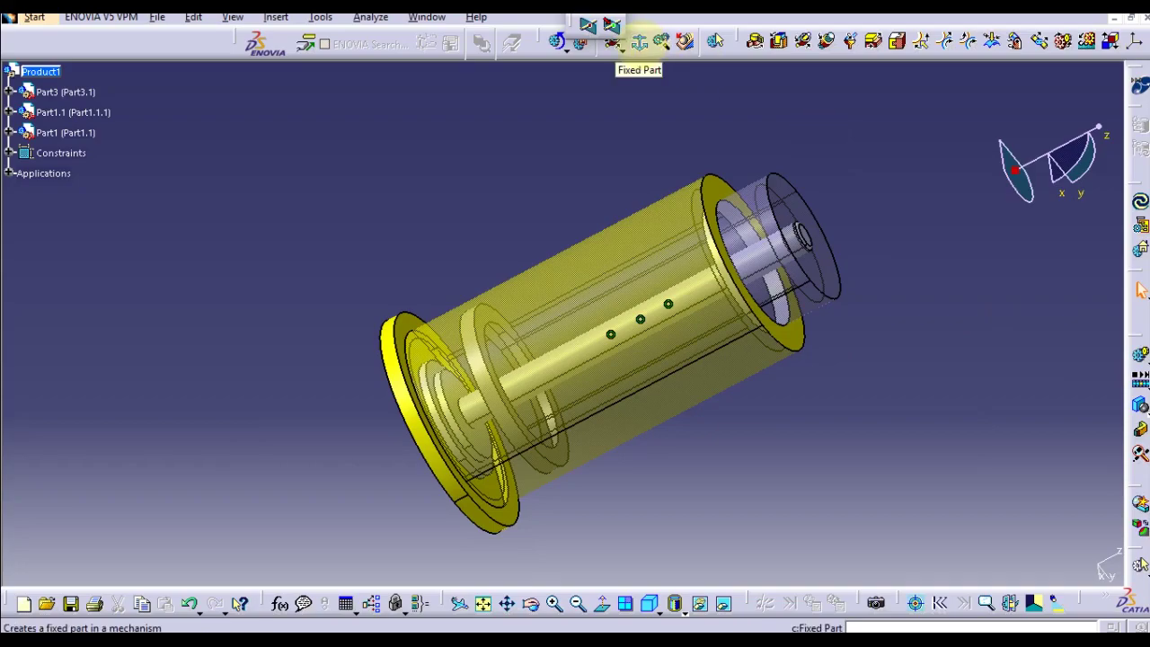
click(638, 43)
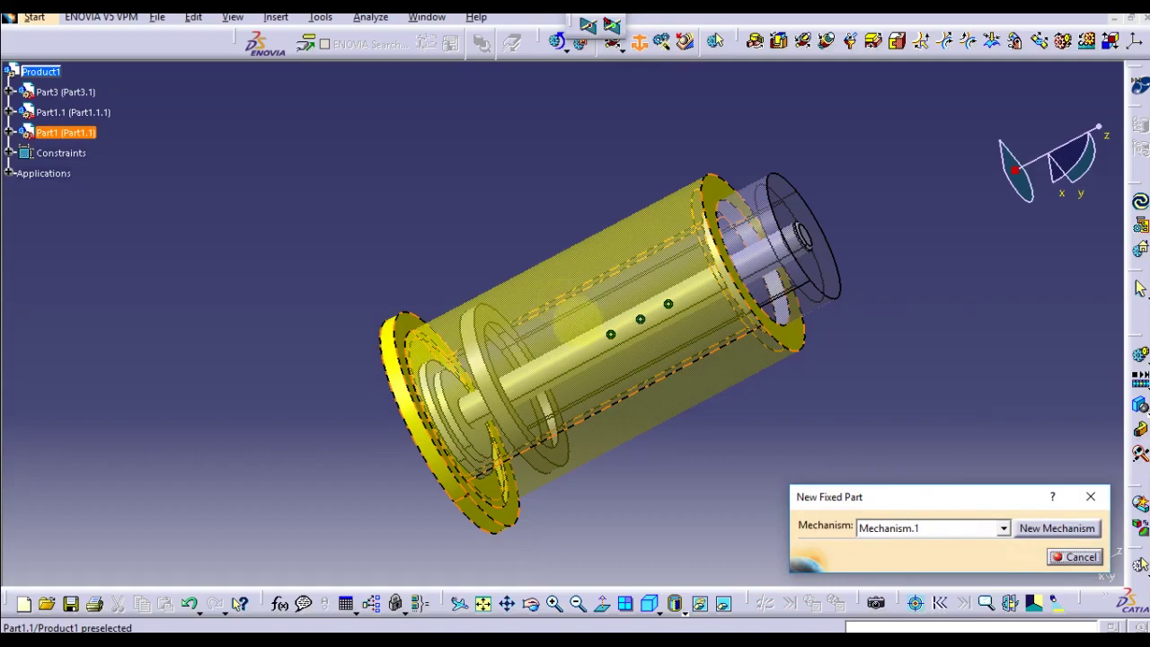
click(394, 371)
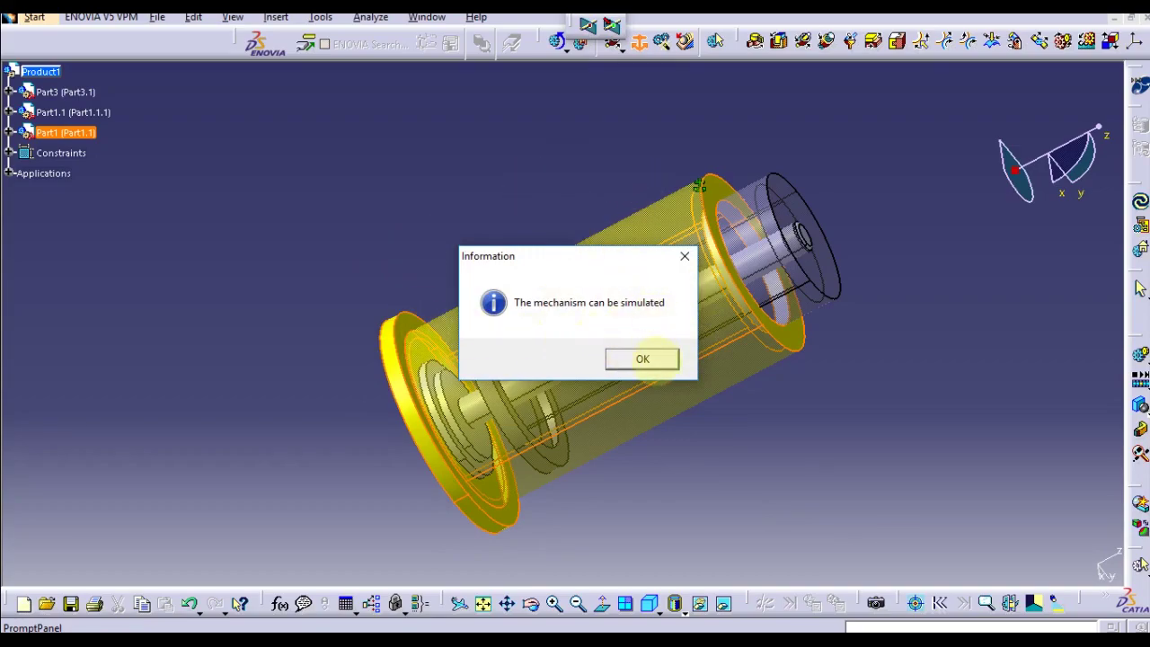
click(654, 357)
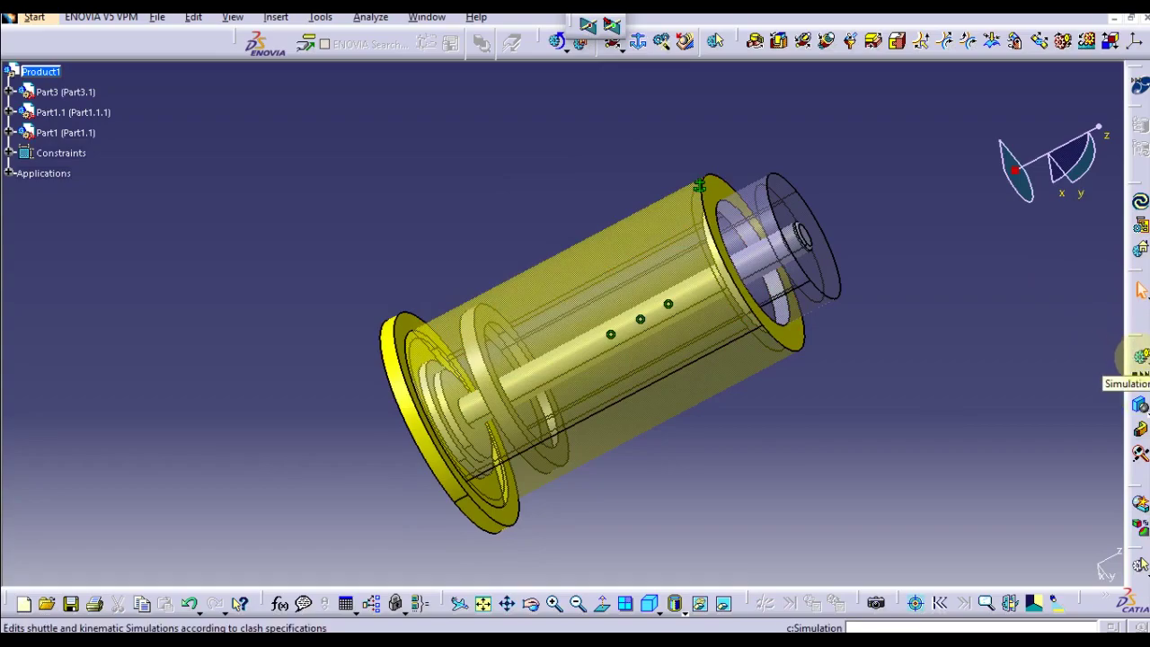
- Start a simulation for Mechanism.1 and extend the transparent cylinder to 100 with Command.2
click(1140, 357)
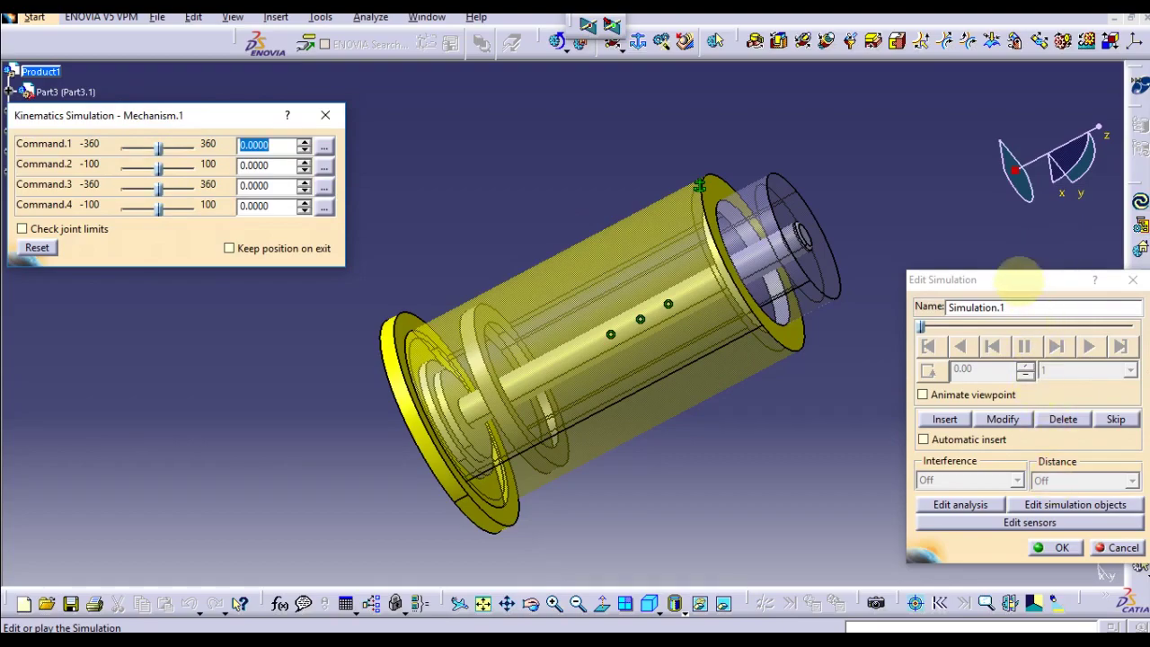
drag(1020, 274, 987, 268)
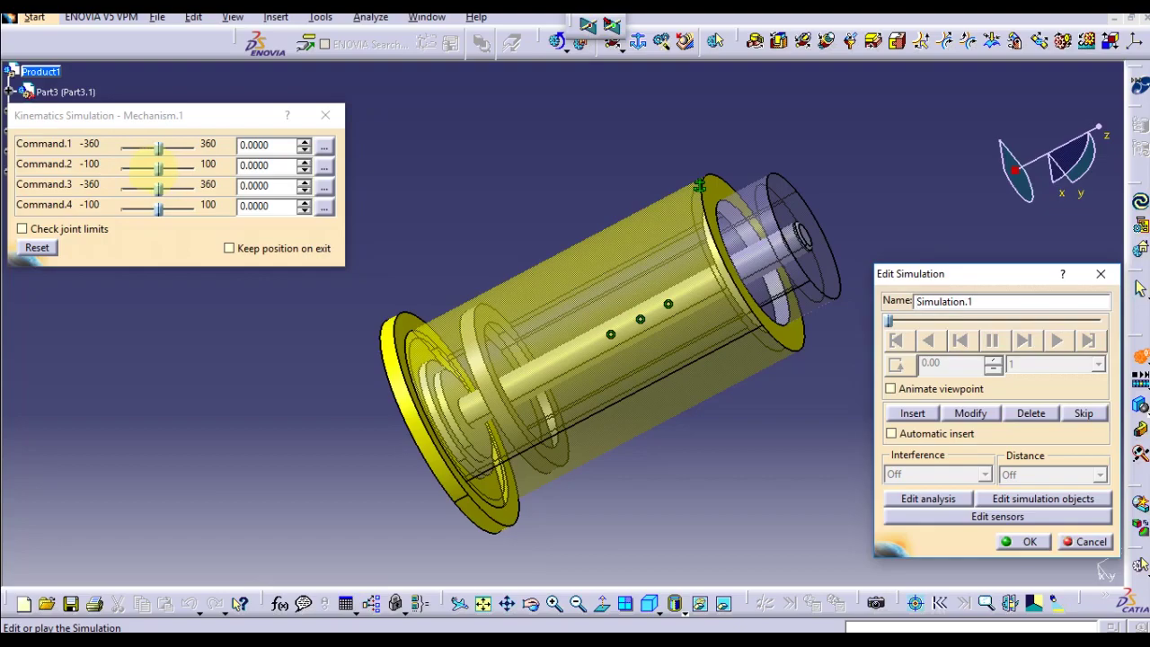
drag(160, 168, 196, 167)
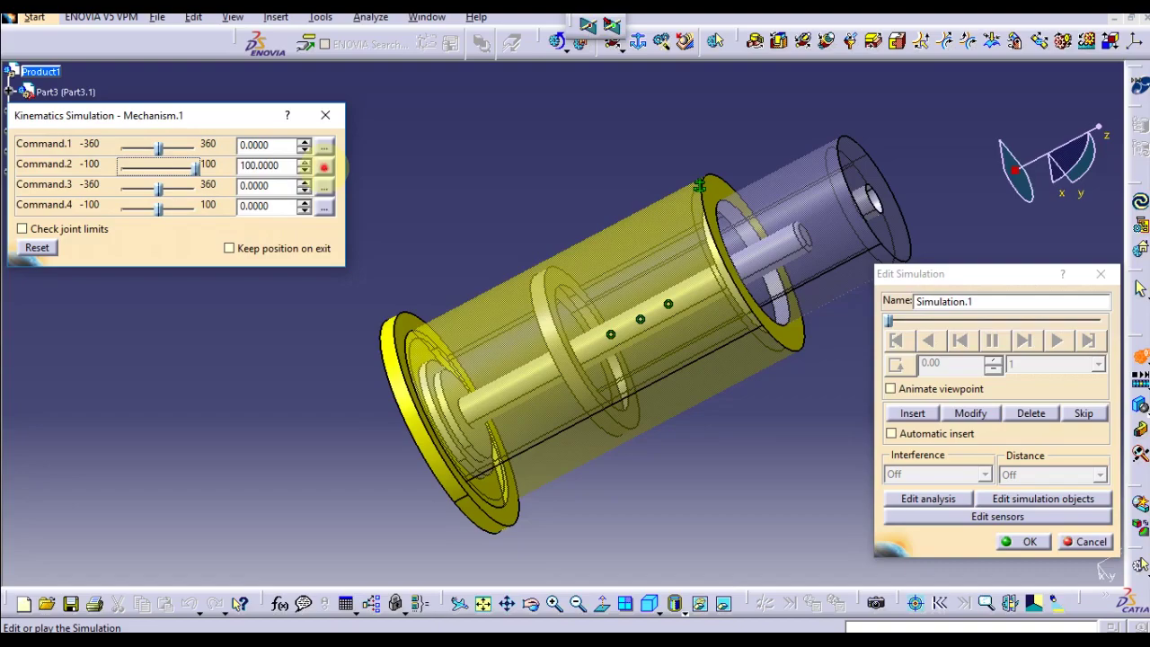
- Set the highest value of Command.2's range to 420
click(323, 167)
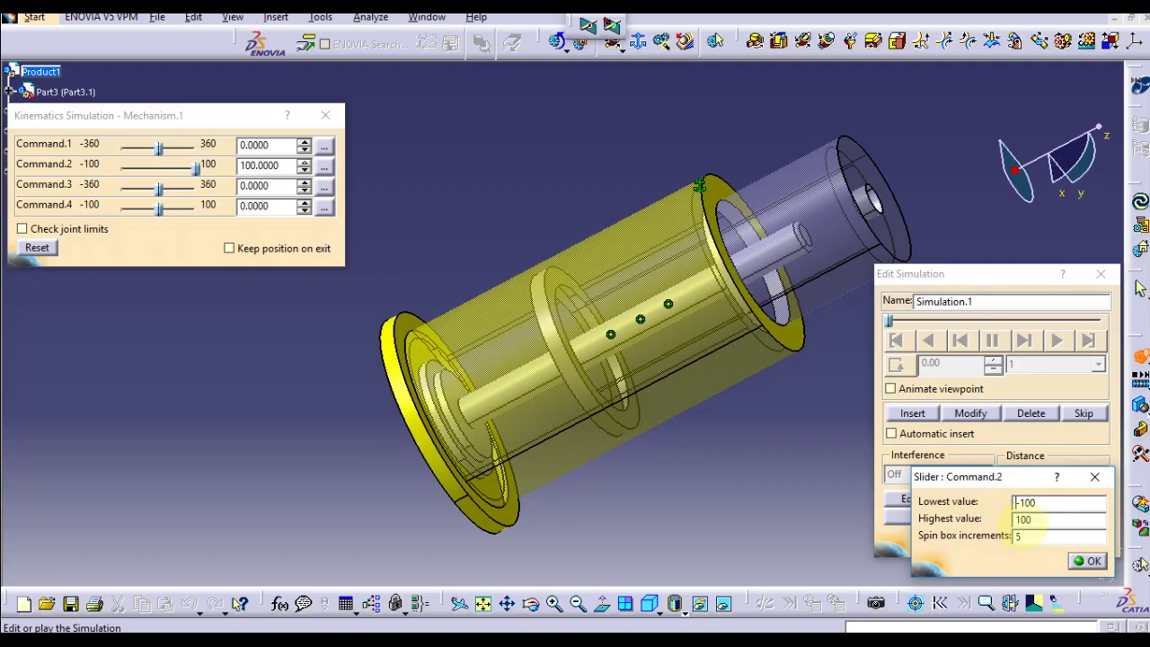
double_click(1026, 519)
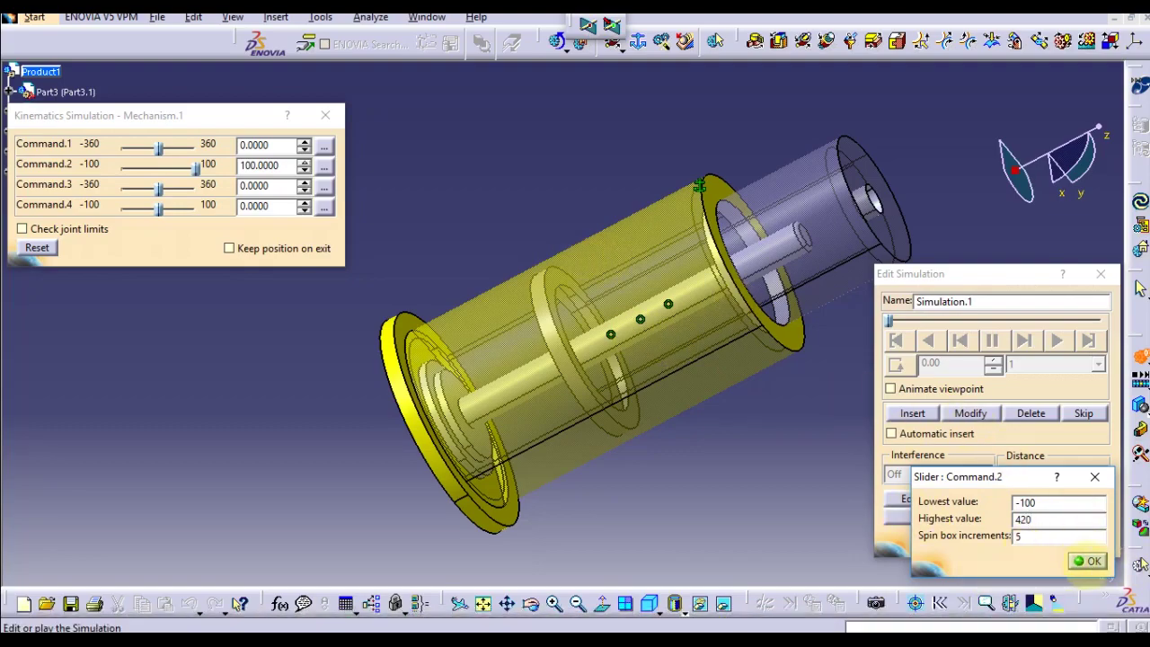
click(1090, 560)
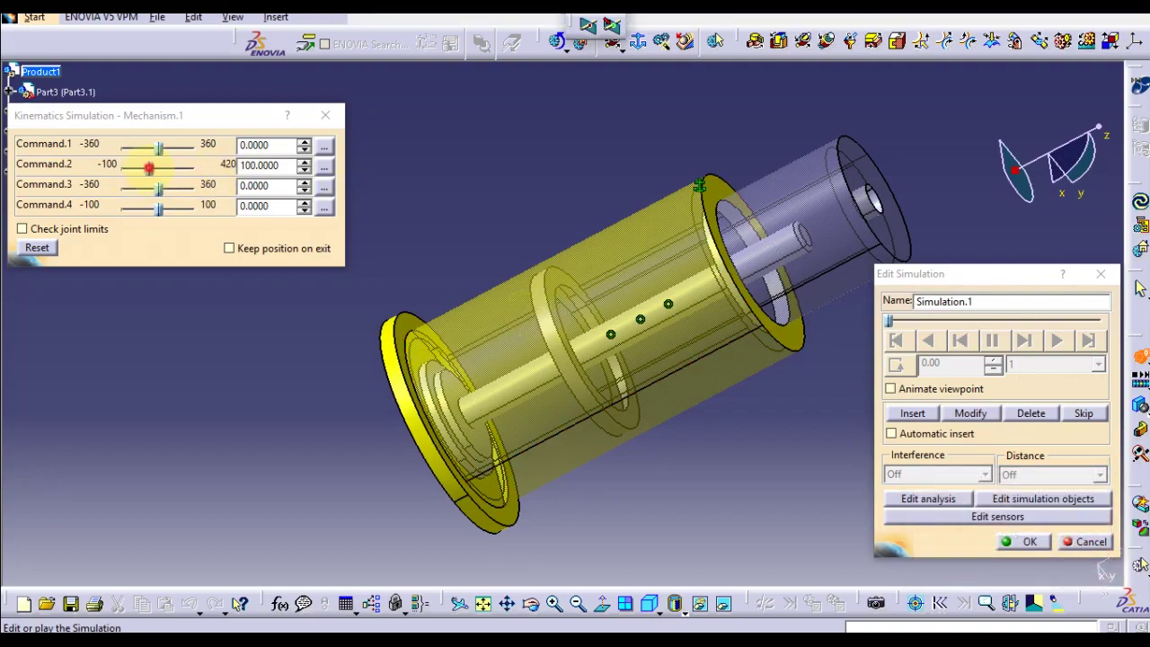
- Extend the transparent cylinder to 420 with Command.2, and bring it back to 305.6
drag(149, 168, 182, 171)
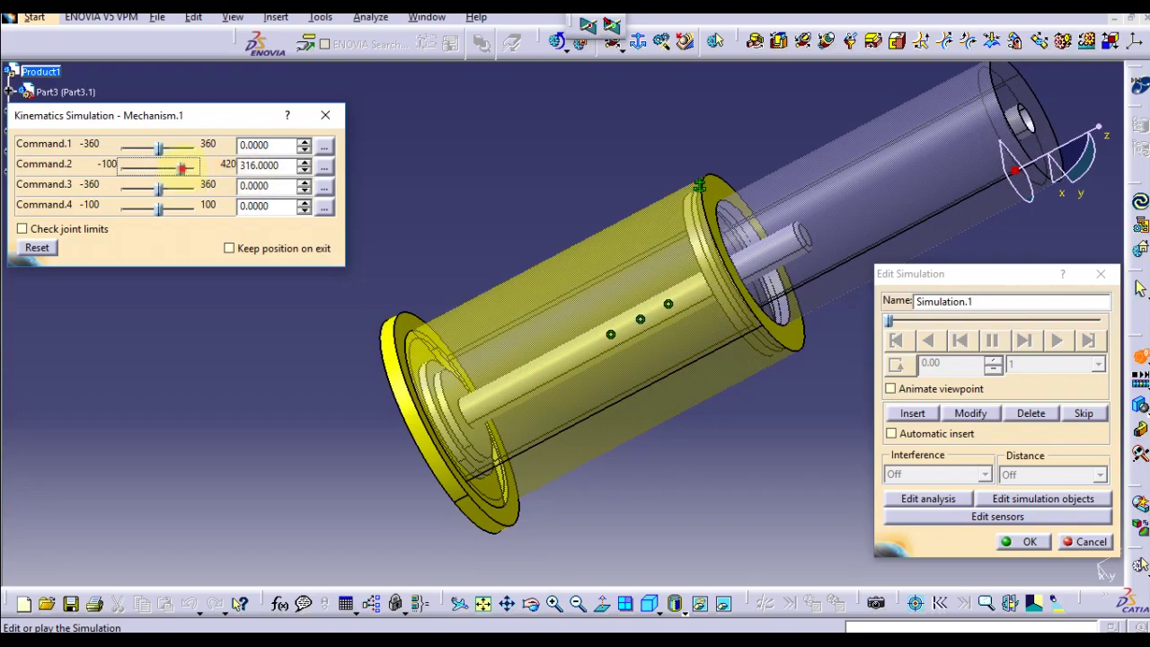
drag(181, 168, 194, 168)
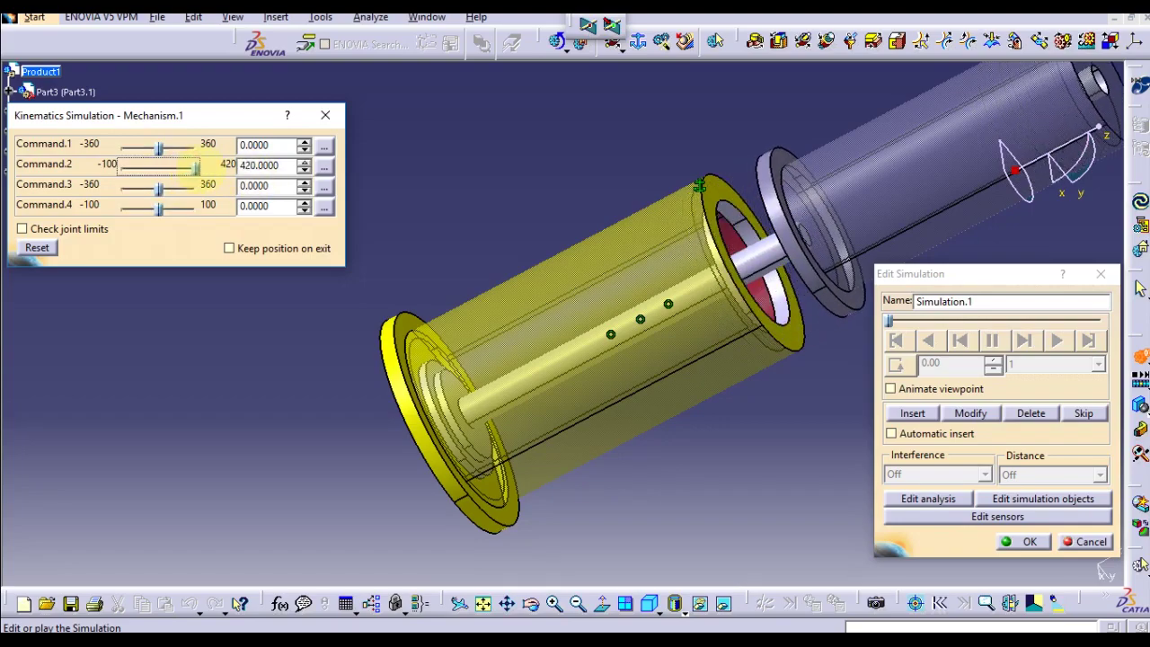
drag(194, 168, 184, 241)
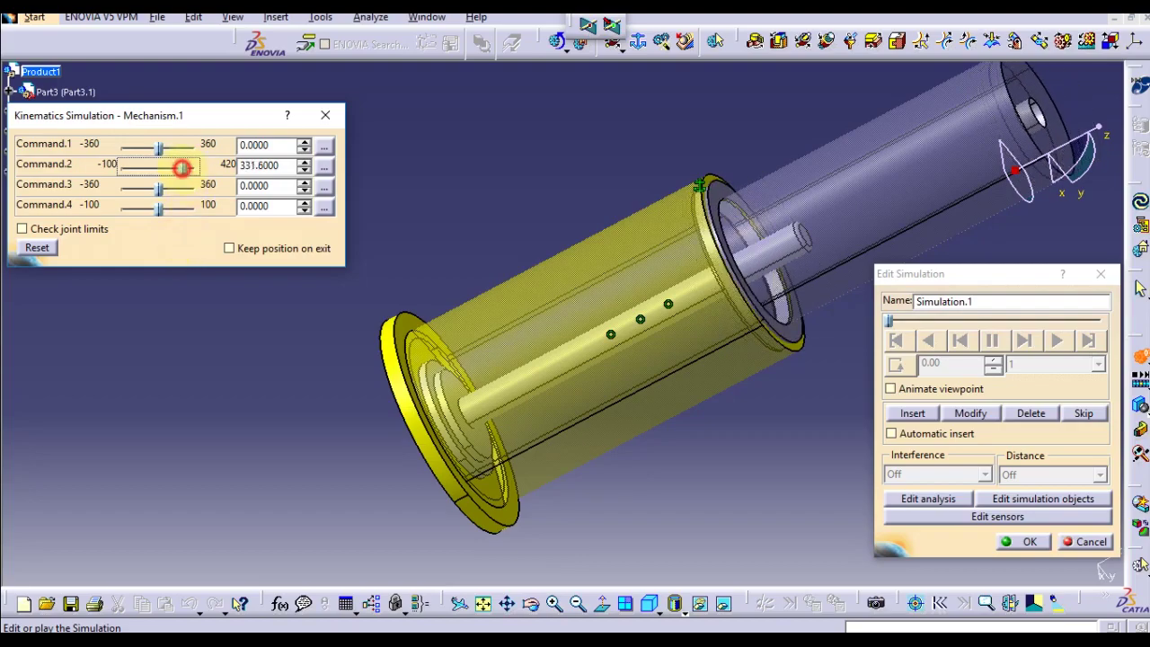
drag(182, 168, 180, 168)
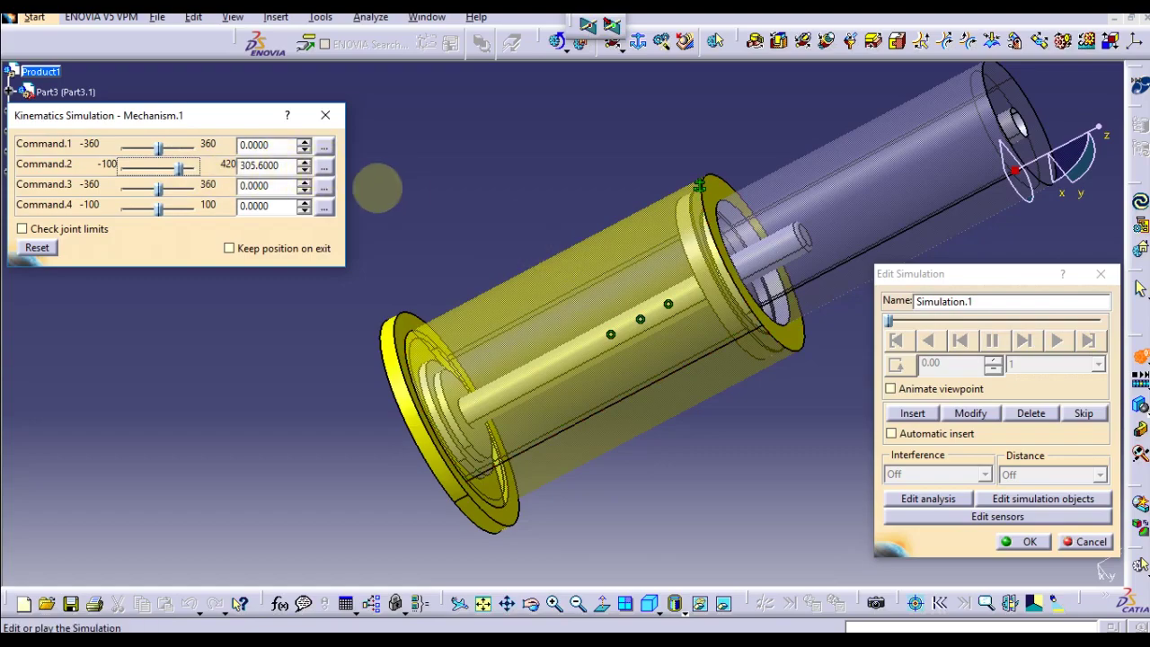
- Set the highest value of Command.2's range to 300
click(321, 165)
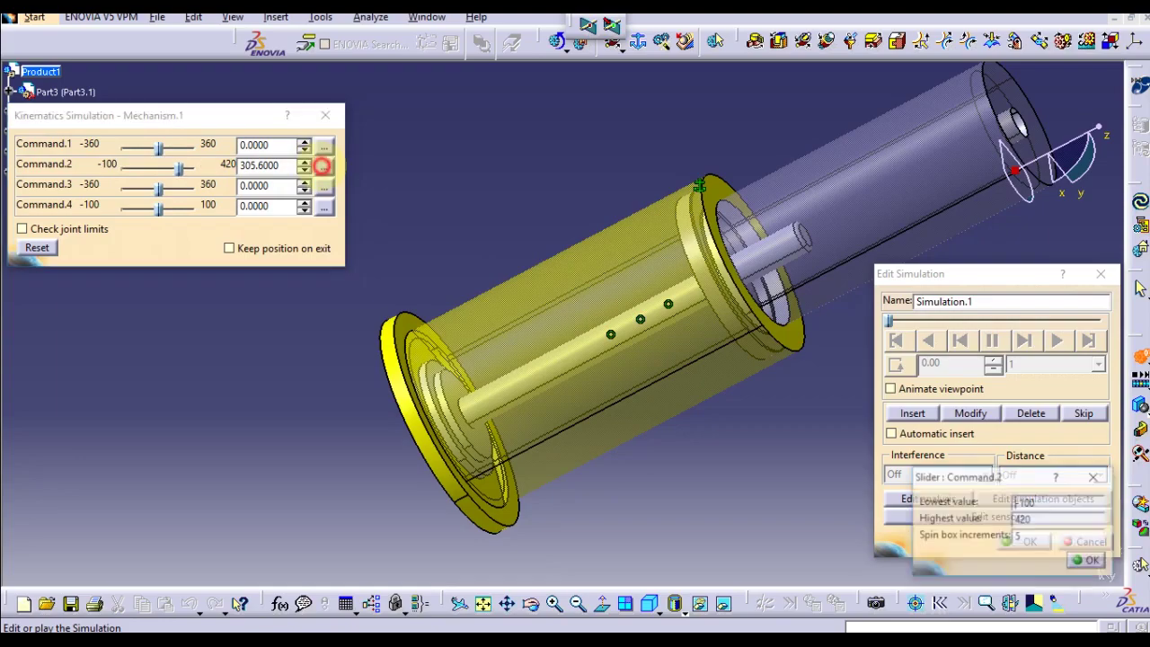
double_click(1028, 519)
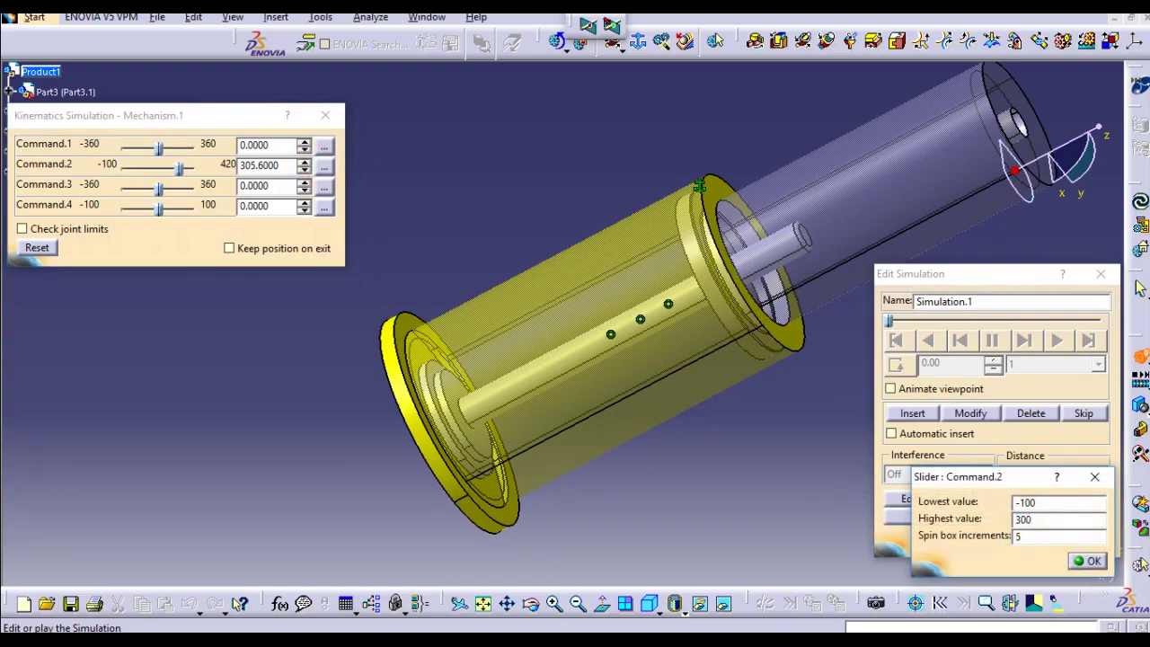
text(300)
key(Return)
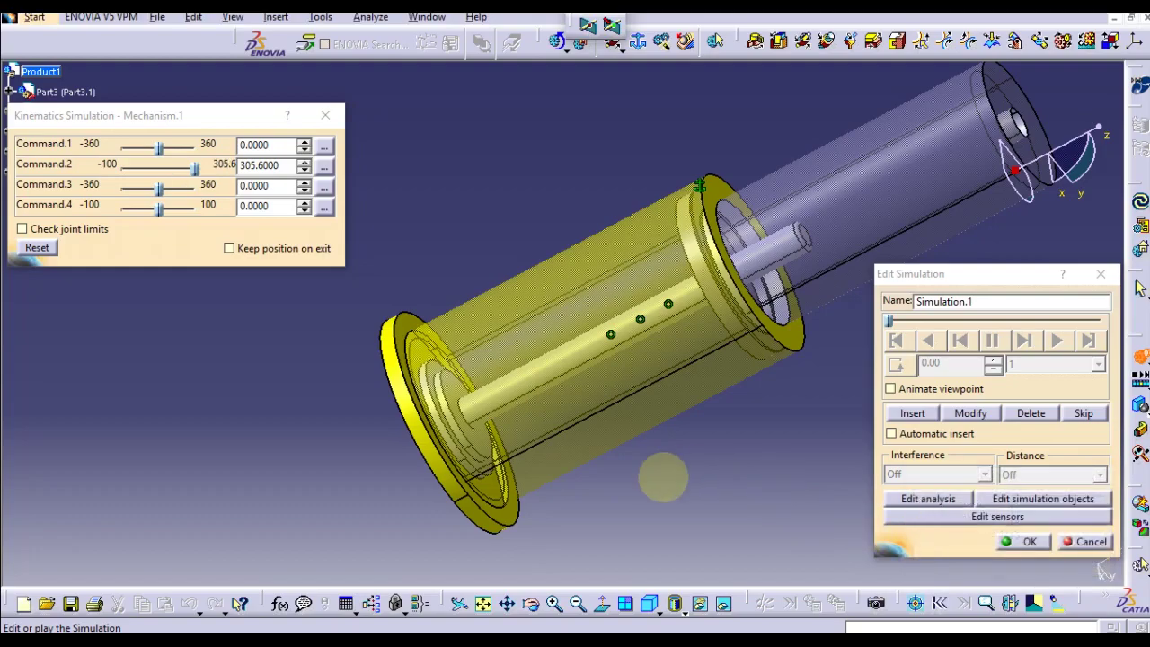
- Retract the transparent cylinder to about -71.6 with Command.2 and set that command's lowest value to 0
drag(195, 168, 129, 167)
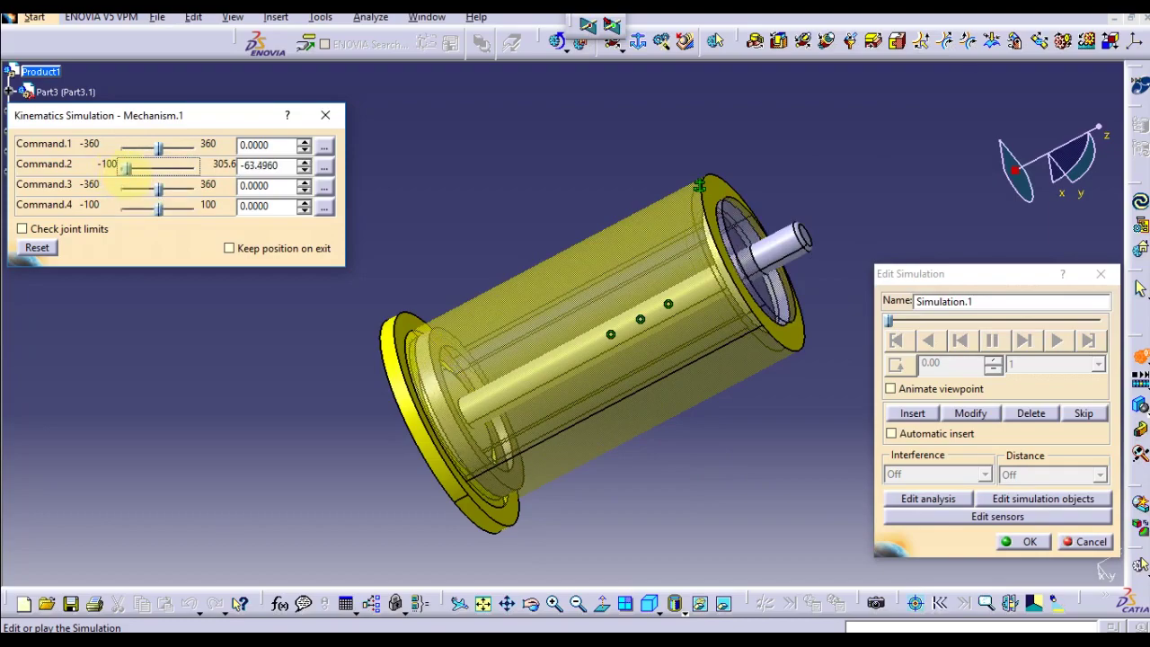
drag(128, 167, 127, 167)
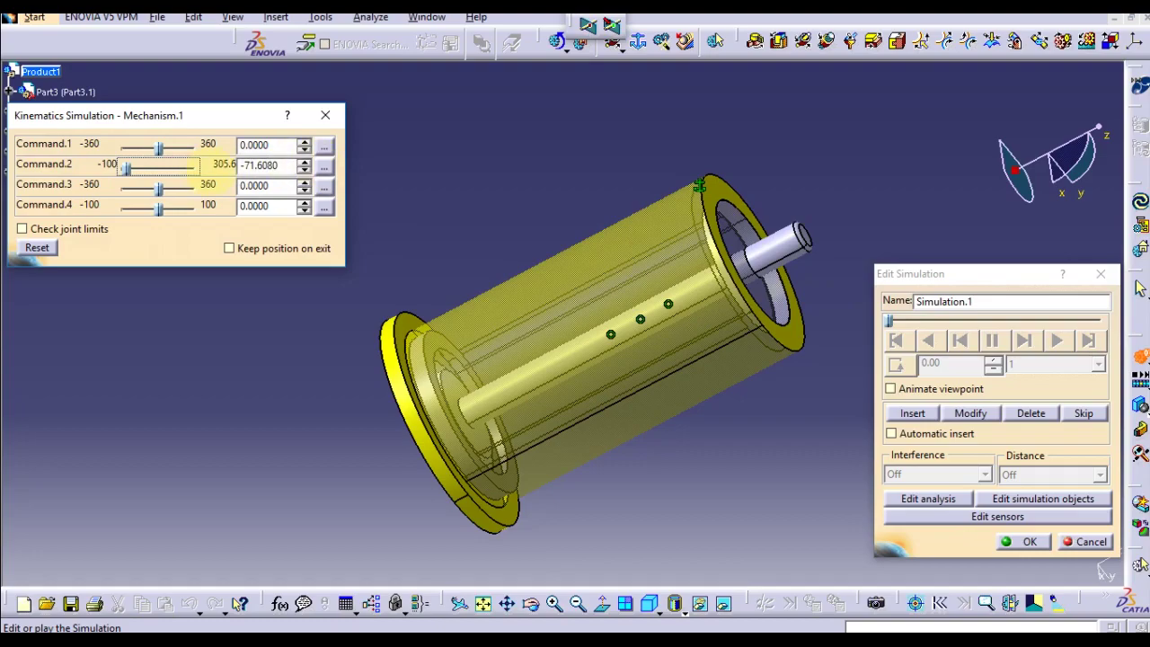
click(324, 167)
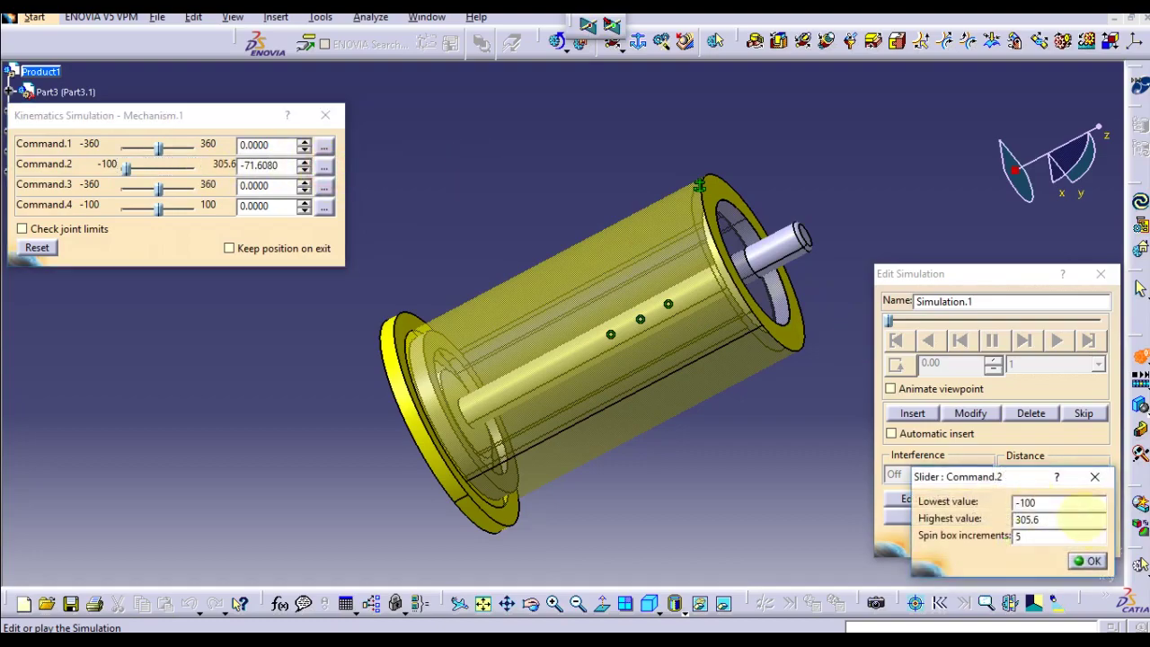
double_click(1042, 503)
text(0)
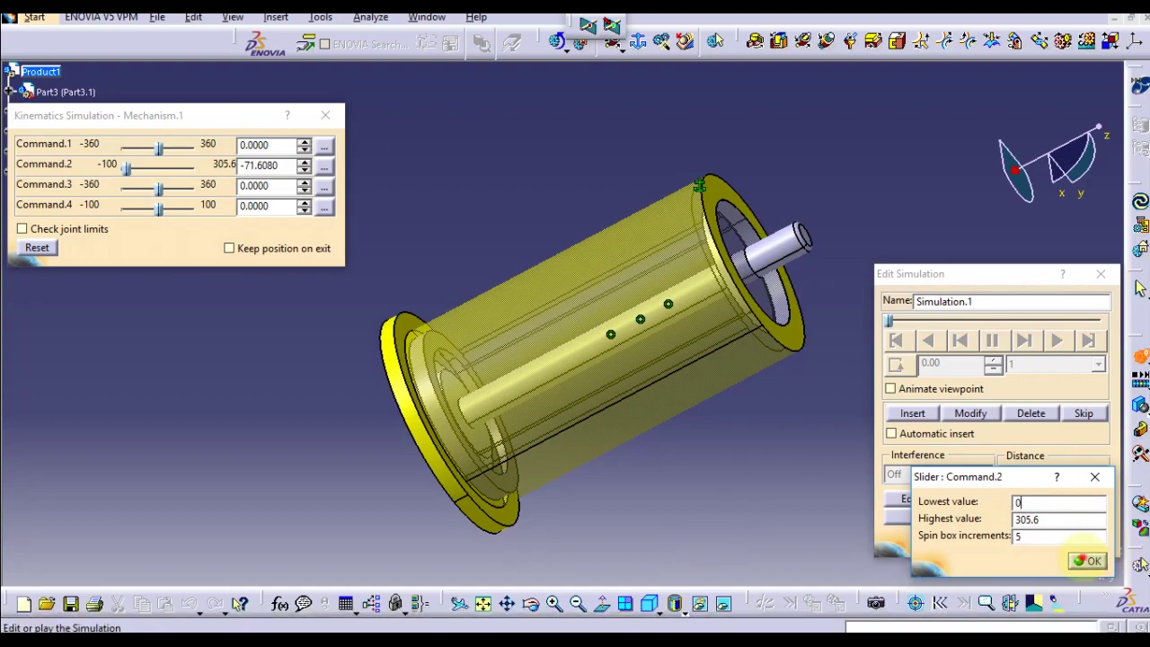
click(1089, 560)
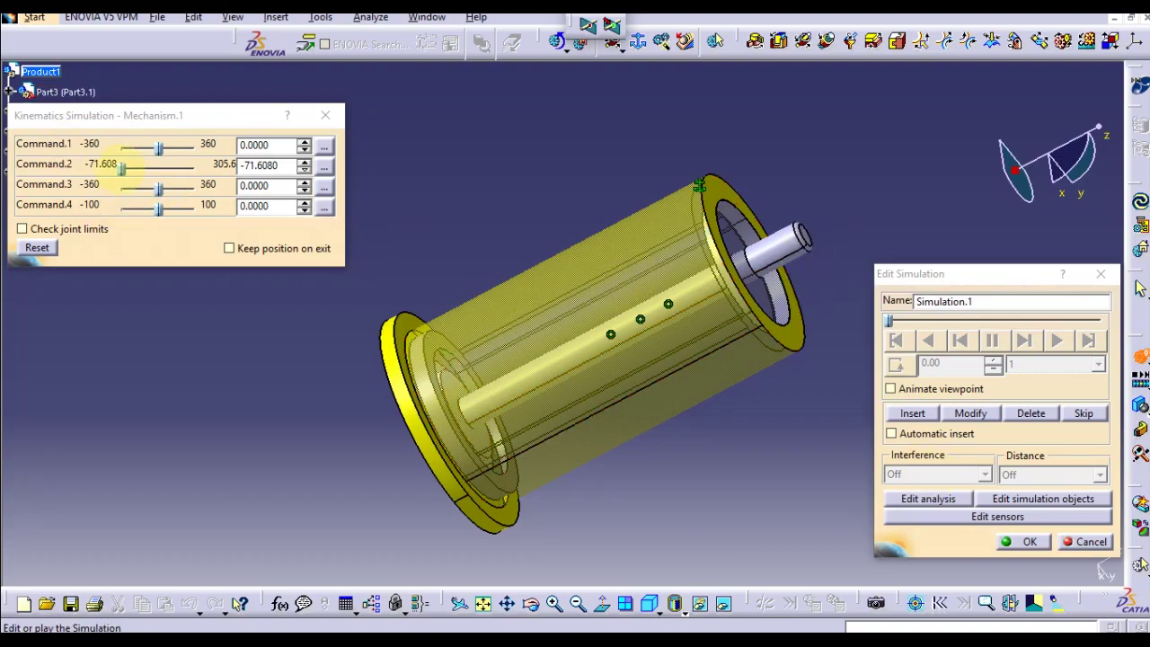
- Extend the transparent cylinder to 305.6 with Command.2 and the rod to 100 with Command.4
drag(117, 168, 196, 168)
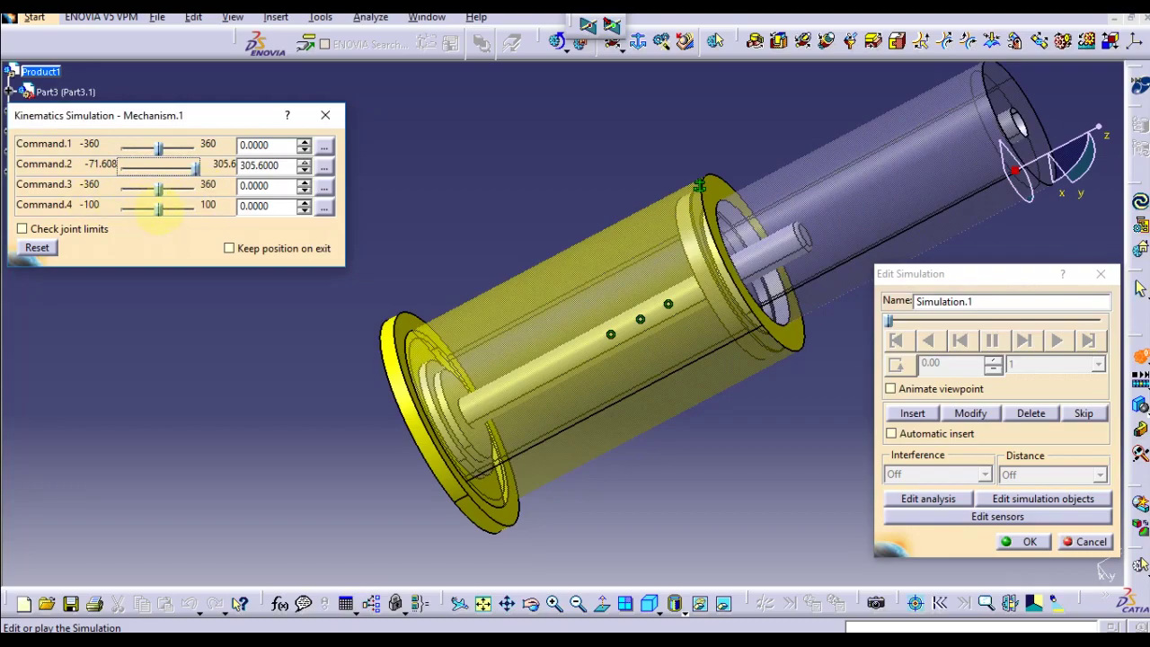
drag(158, 208, 196, 206)
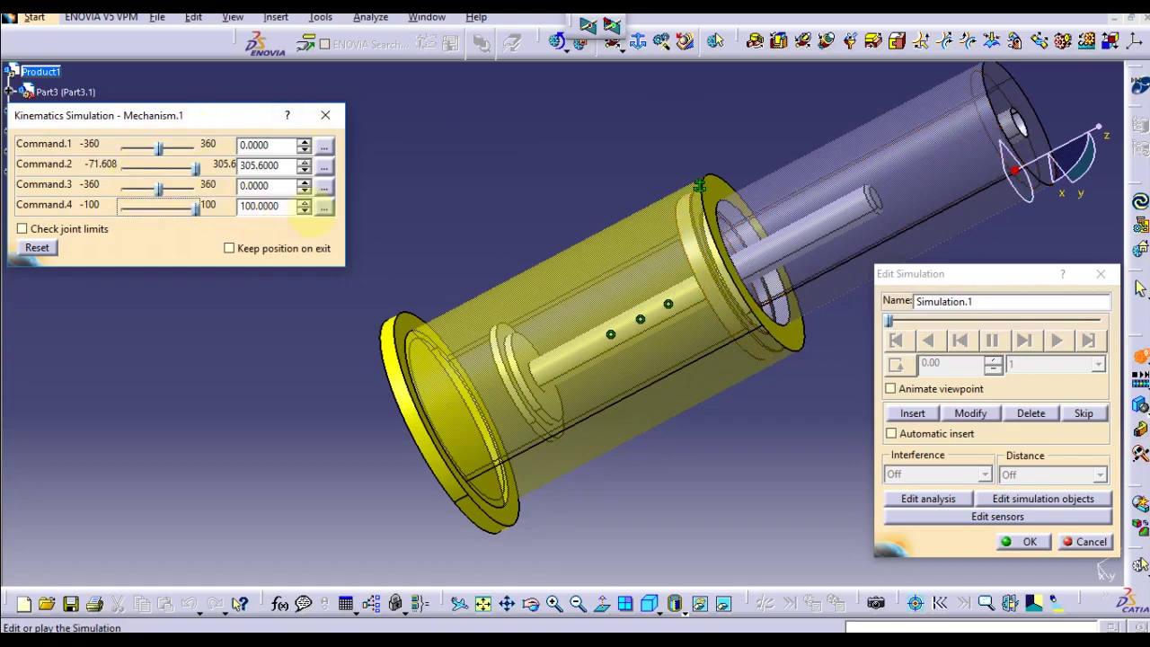
- Set the highest value of Command.4's range to 780 and extend the rod to 736
click(325, 206)
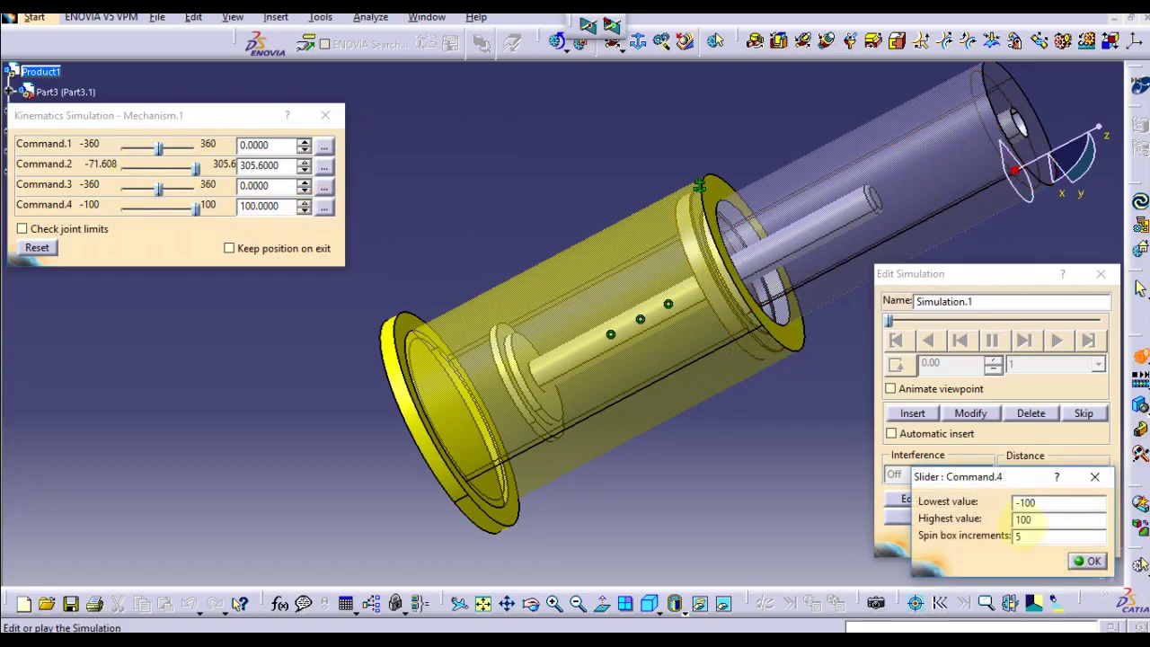
double_click(1034, 520)
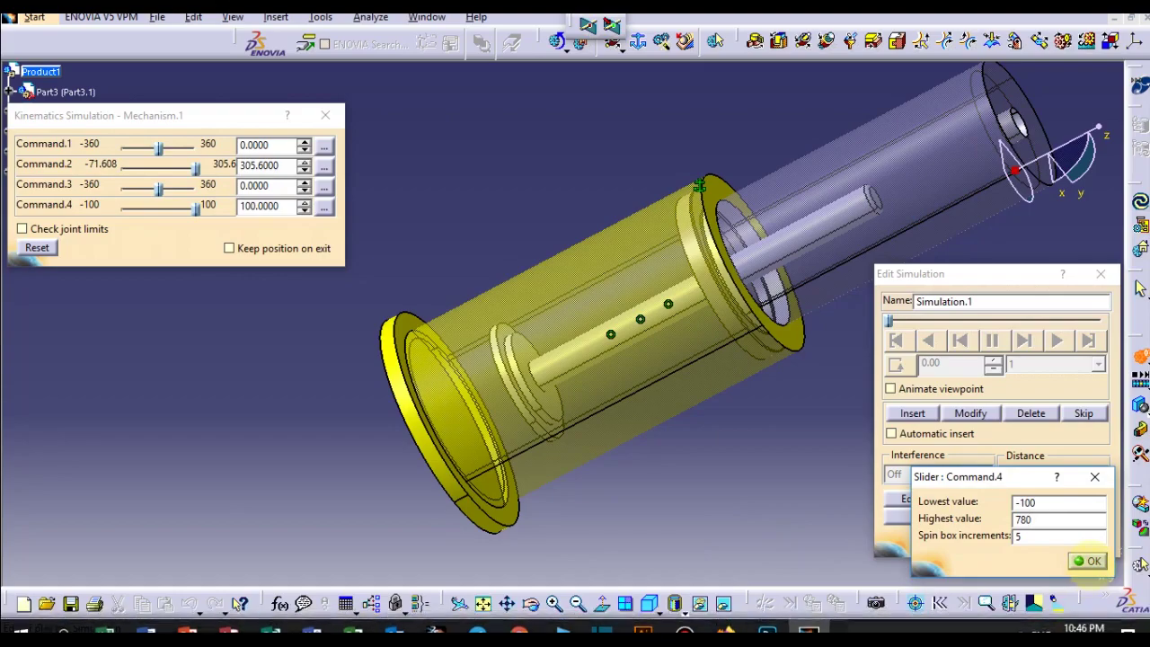
click(1090, 562)
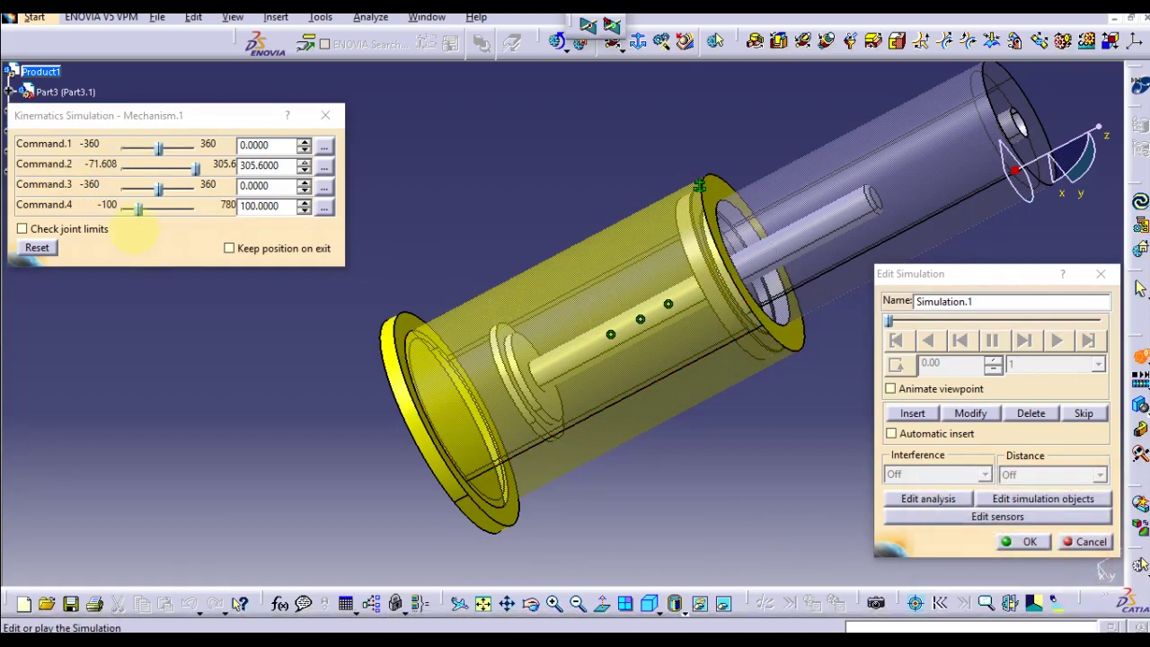
drag(139, 207, 191, 216)
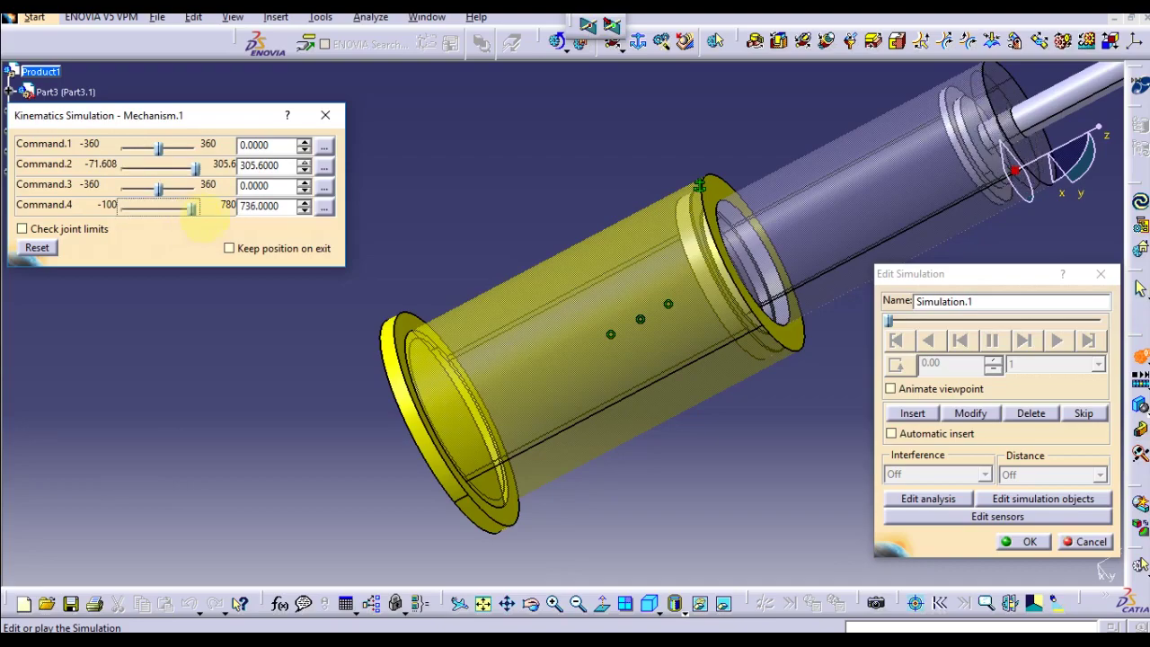
- Set the highest value of Command.4's range to 760
click(323, 207)
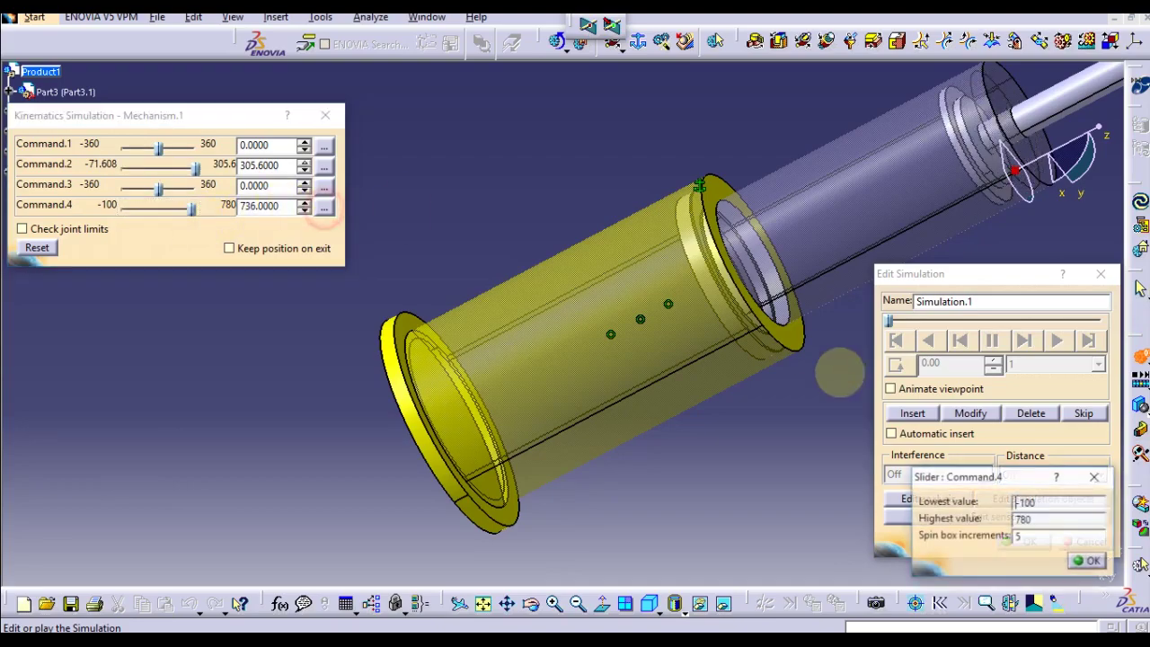
double_click(1049, 519)
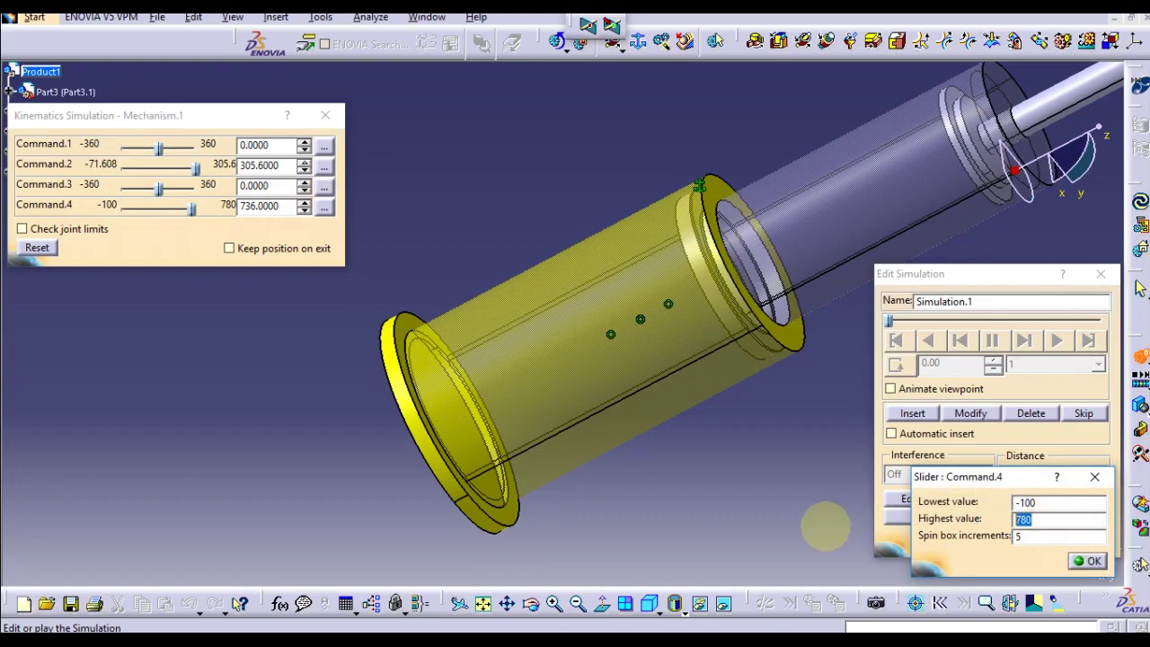
text(7)
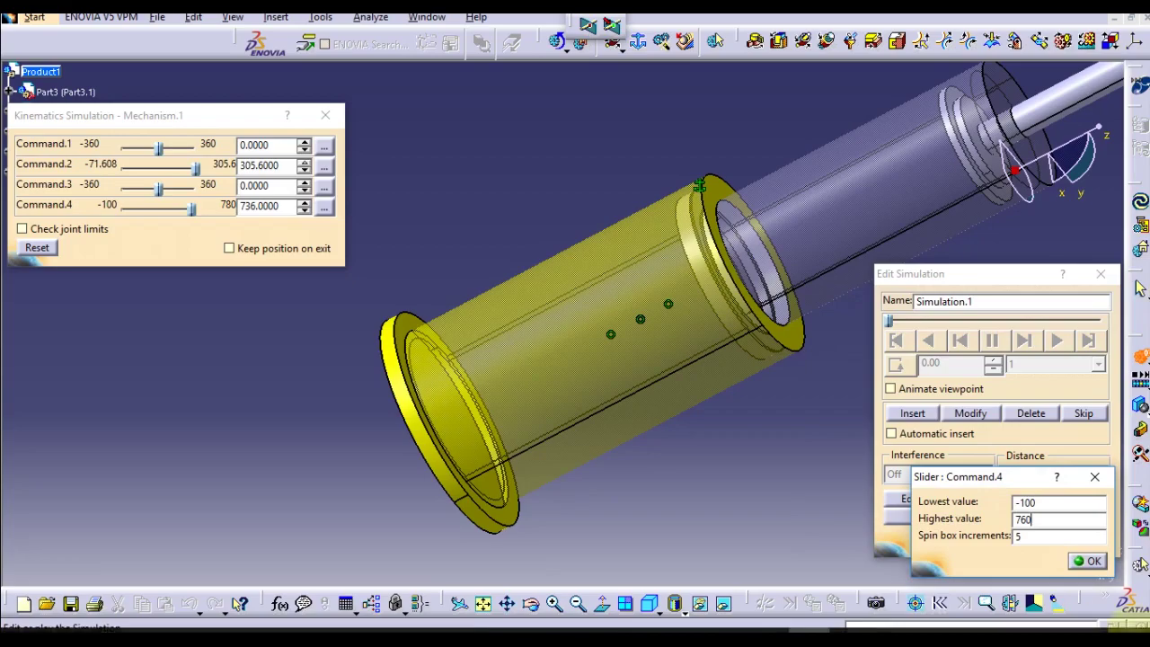
click(1087, 561)
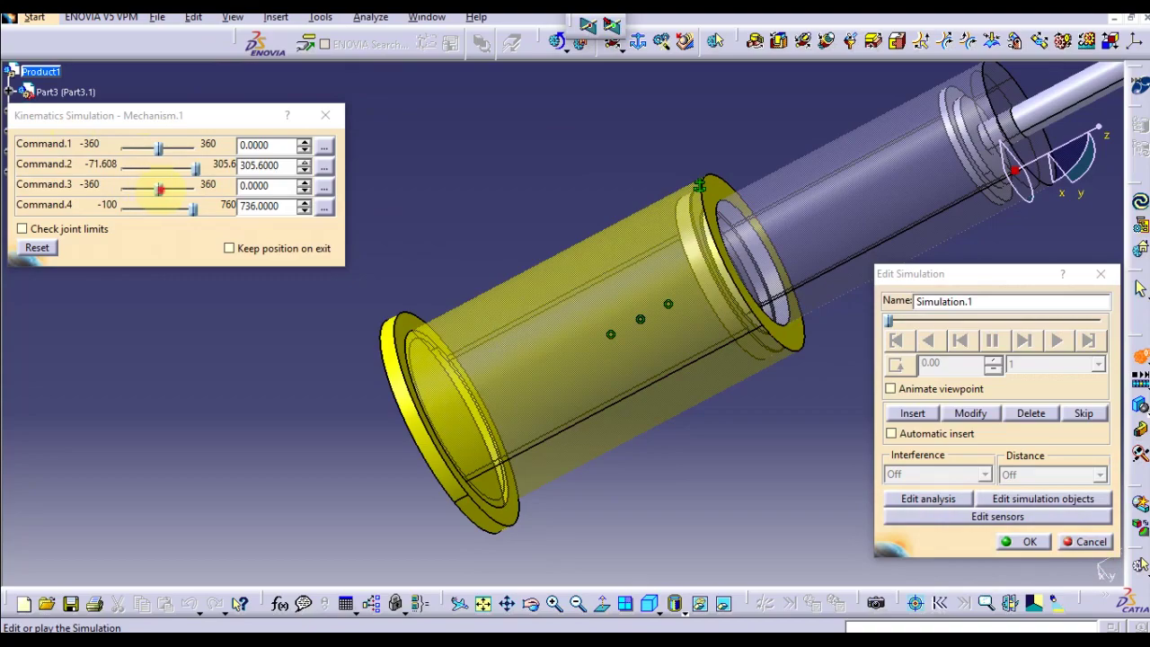
- Try Command.3 at 201.6 and return that command to 0
drag(160, 189, 180, 187)
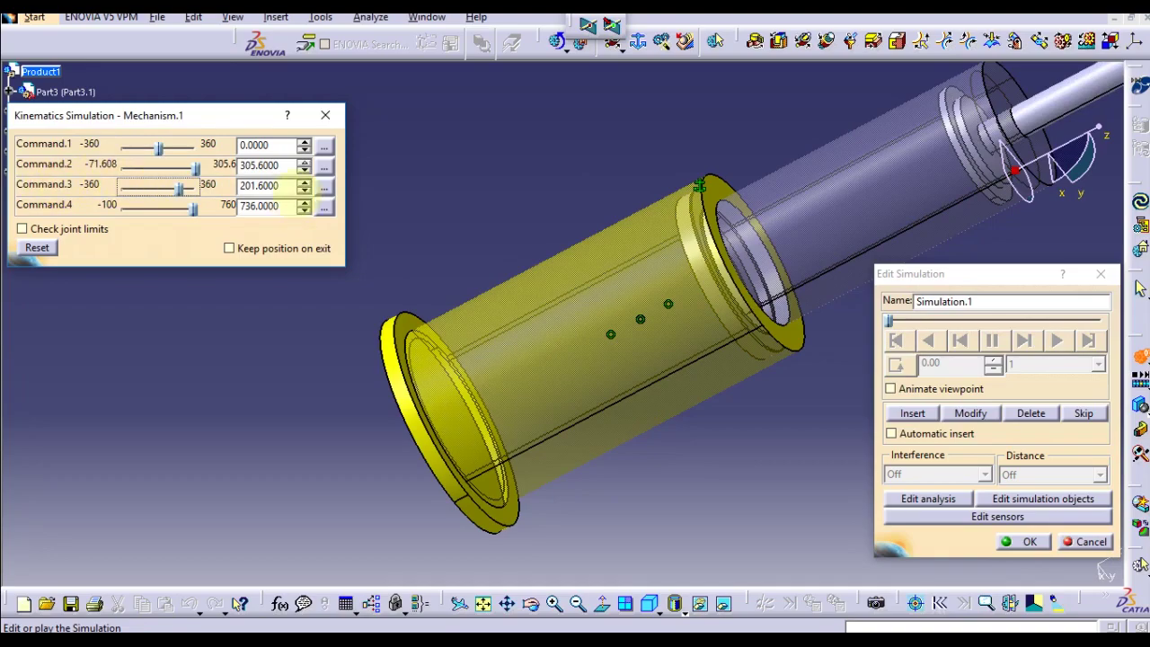
double_click(283, 185)
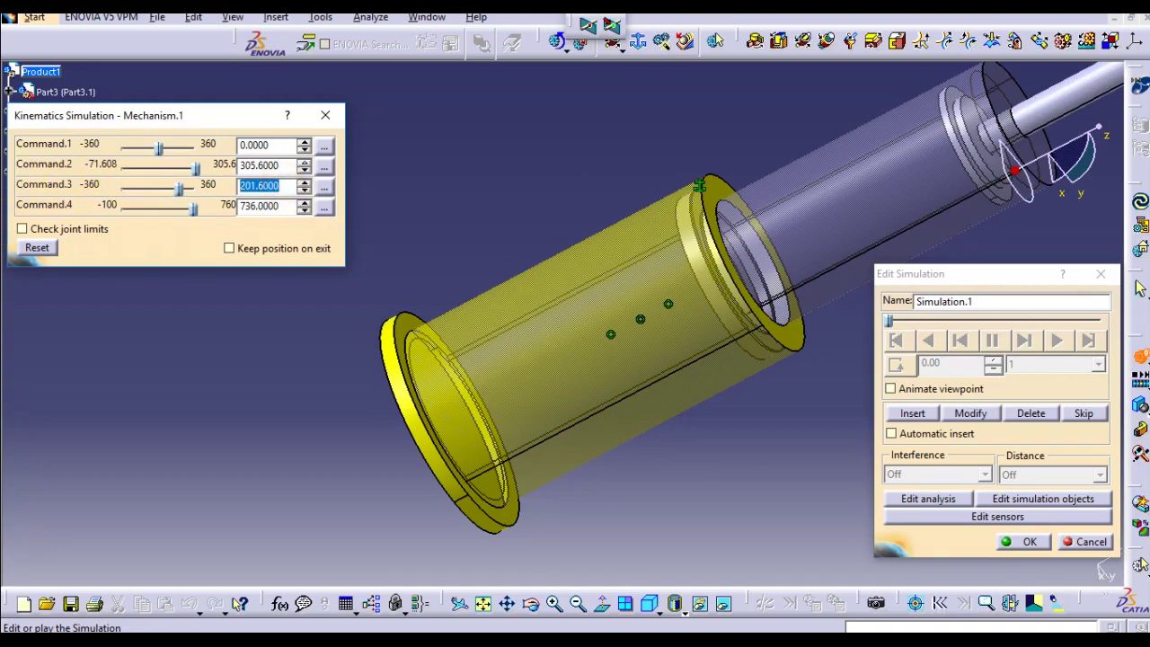
text(0)
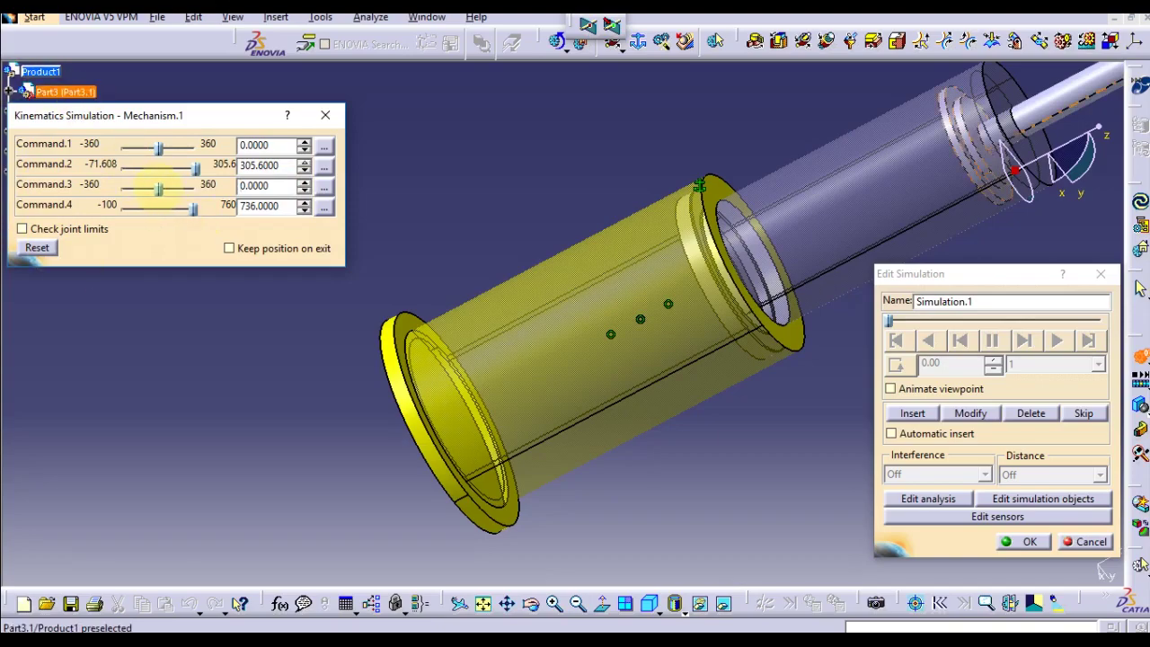
- Extend the rod to 760 with Command.4 and insert the fully extended position into Simulation.1
drag(194, 208, 197, 207)
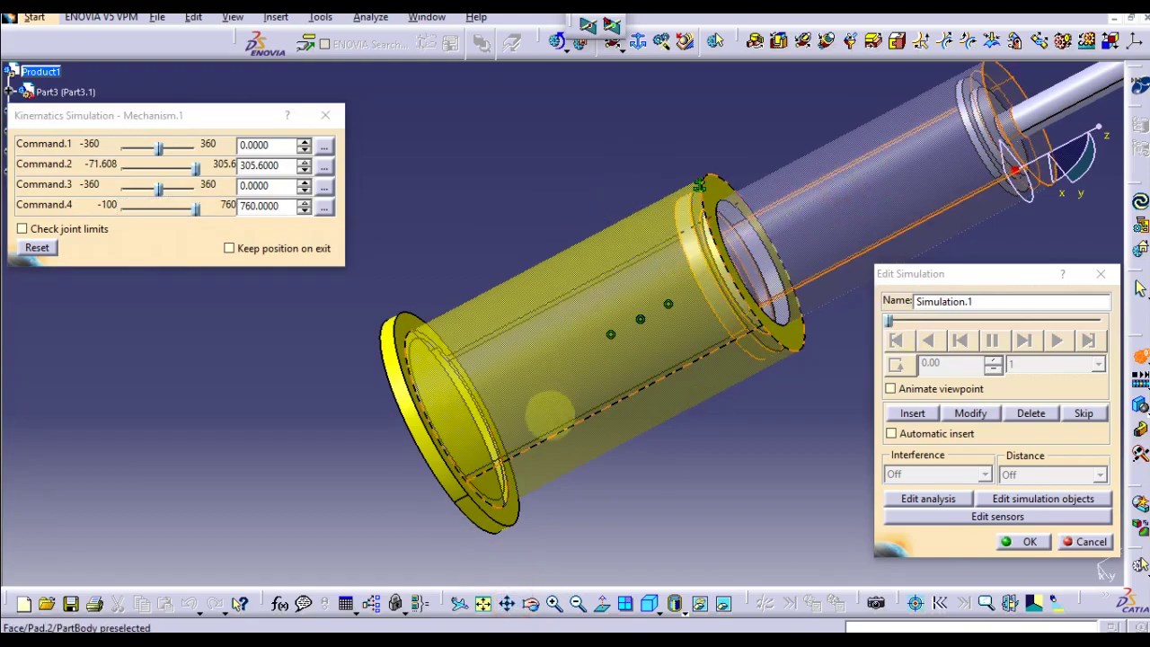
click(507, 604)
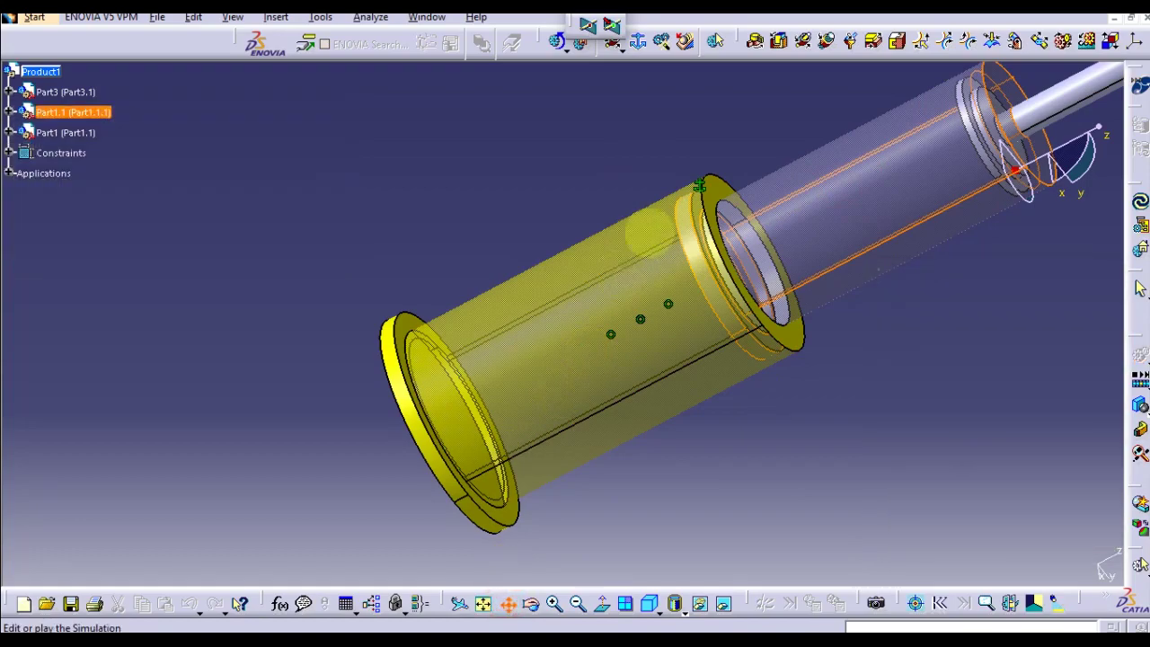
drag(575, 164, 290, 272)
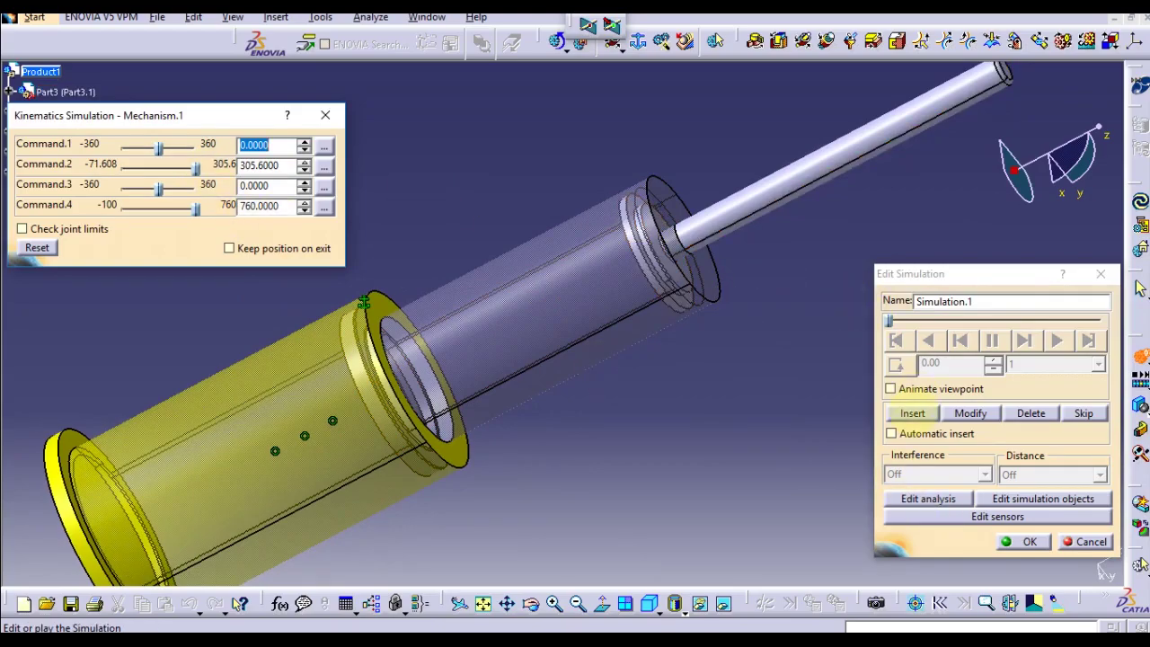
click(913, 413)
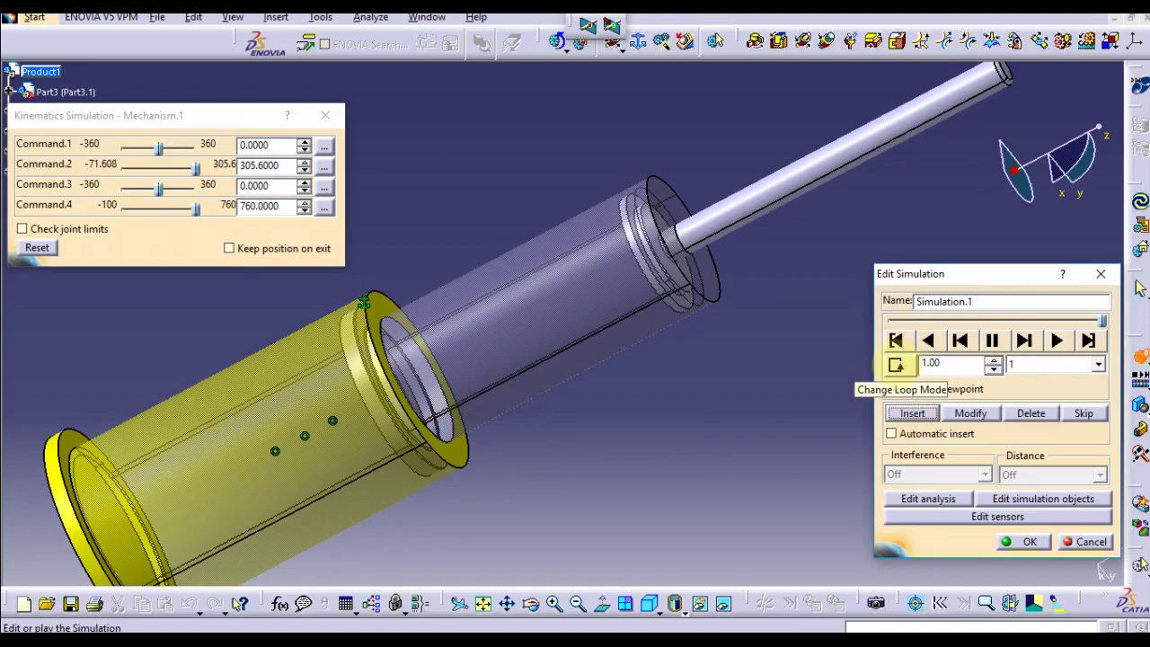
- Set Simulation.1 to loop back and forth during playback with an interpolation step of 0.01
click(896, 364)
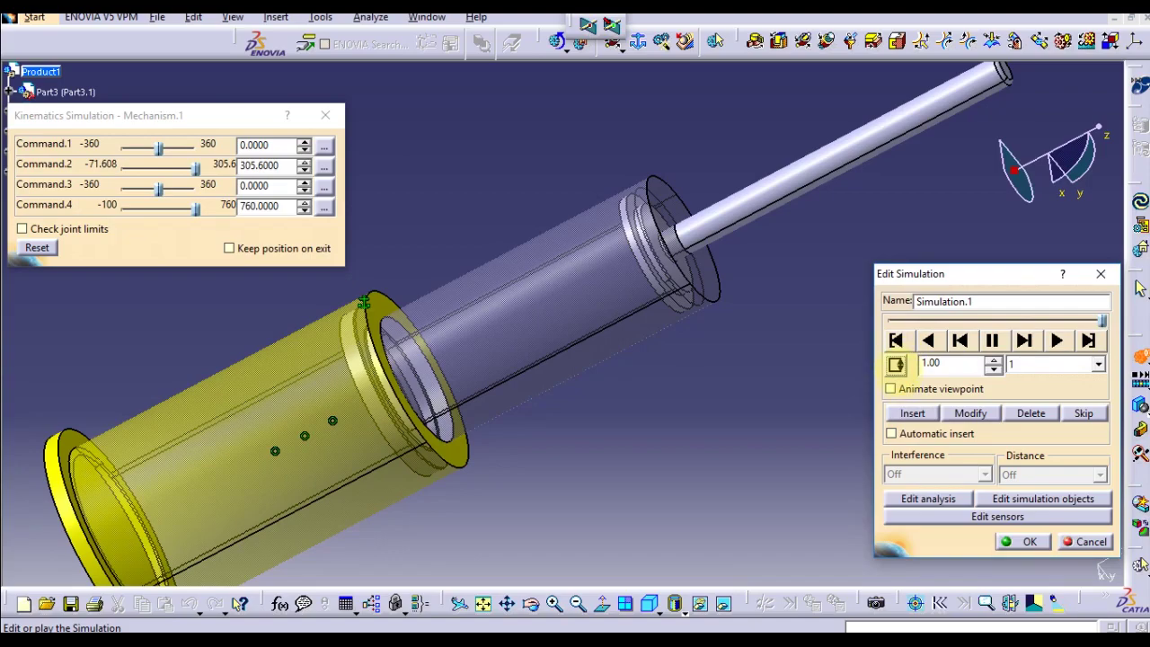
click(896, 364)
click(897, 364)
click(897, 364)
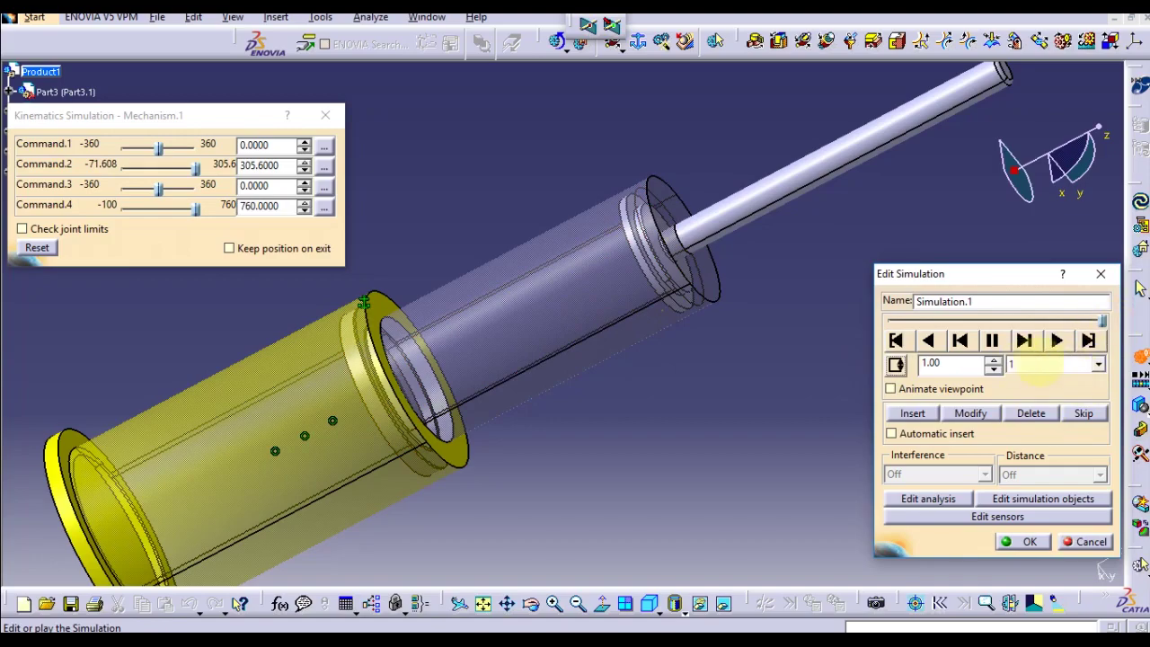
click(1098, 363)
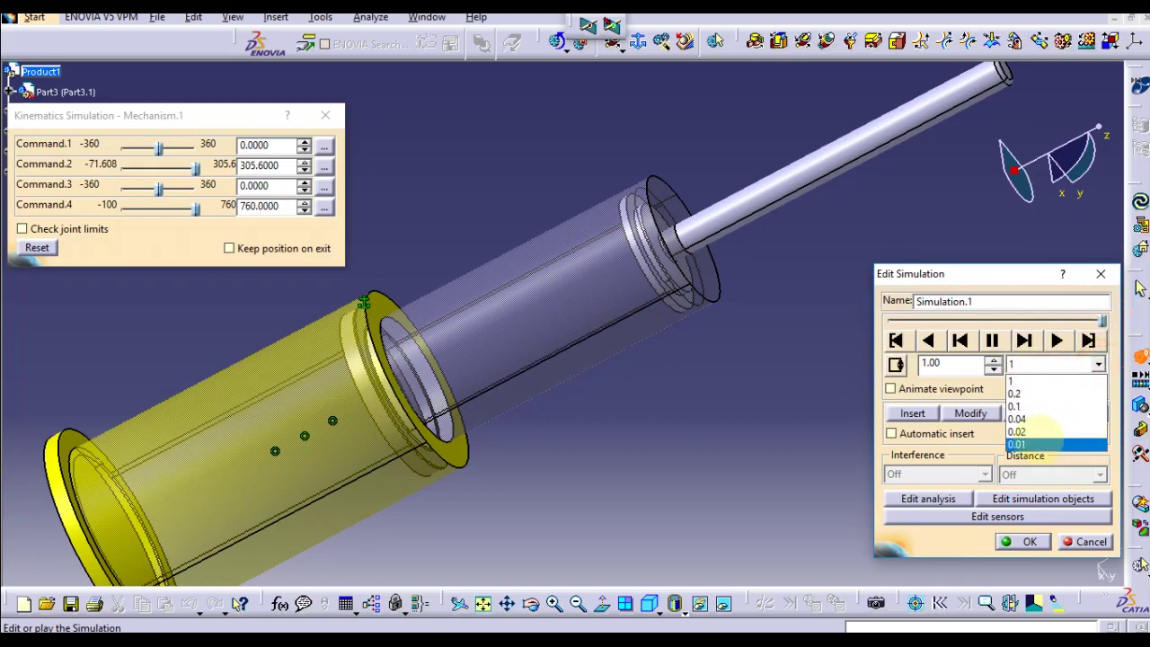
click(1036, 442)
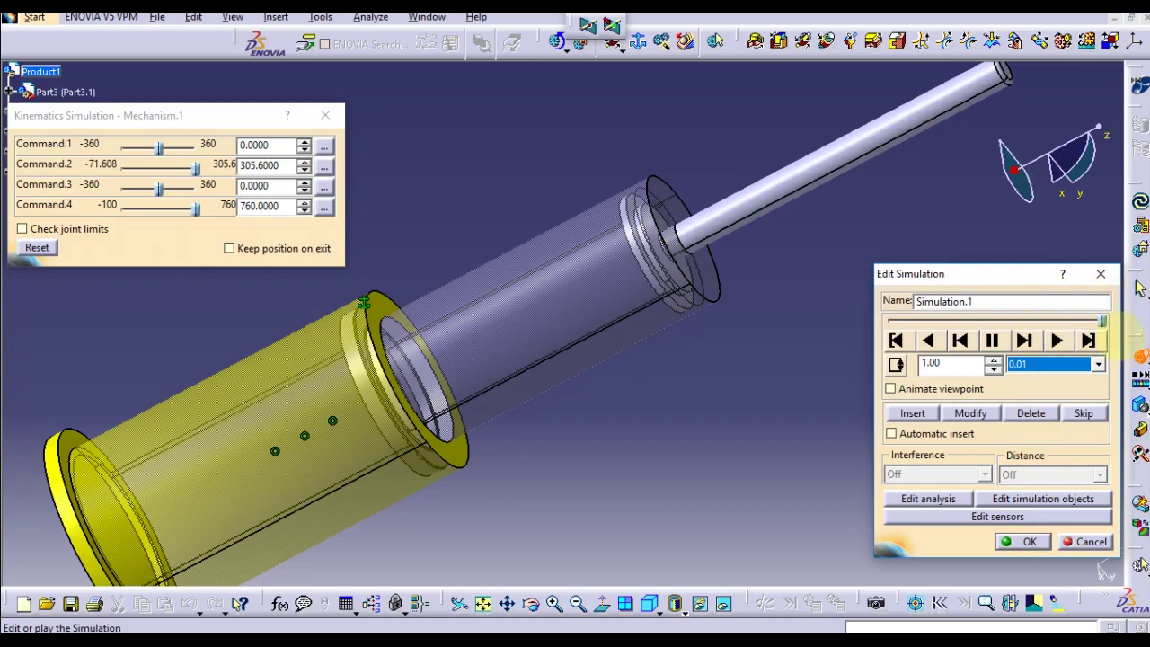
- Play Simulation.1 forward from the start and change its interpolation step to 0.04
click(1104, 320)
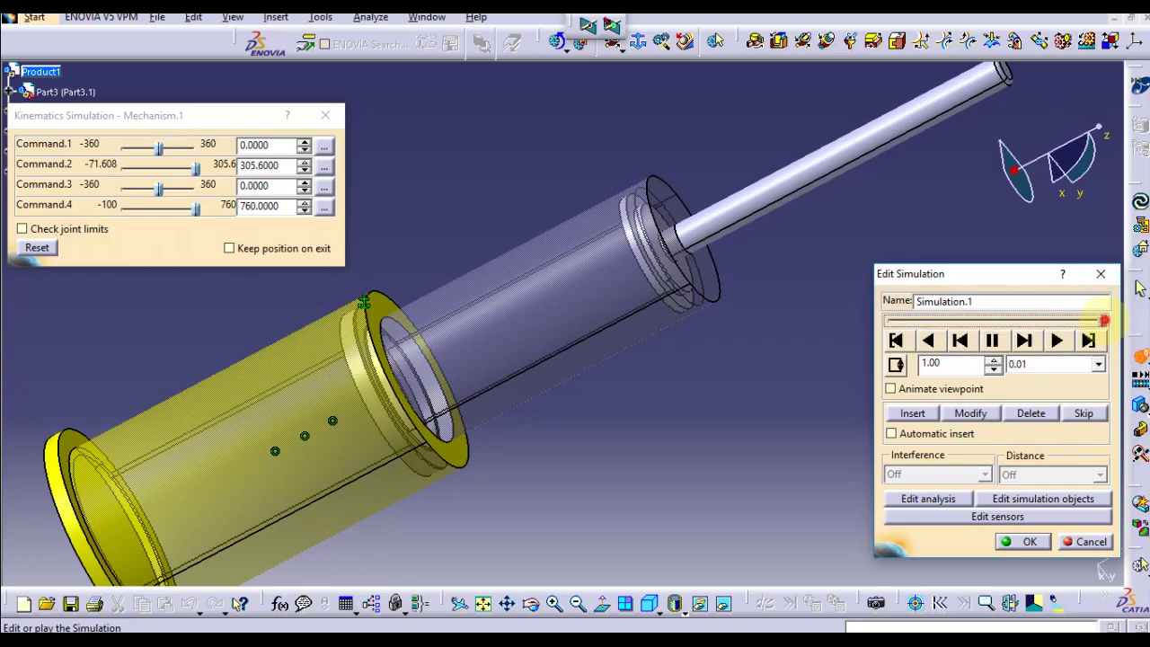
drag(1103, 321, 814, 317)
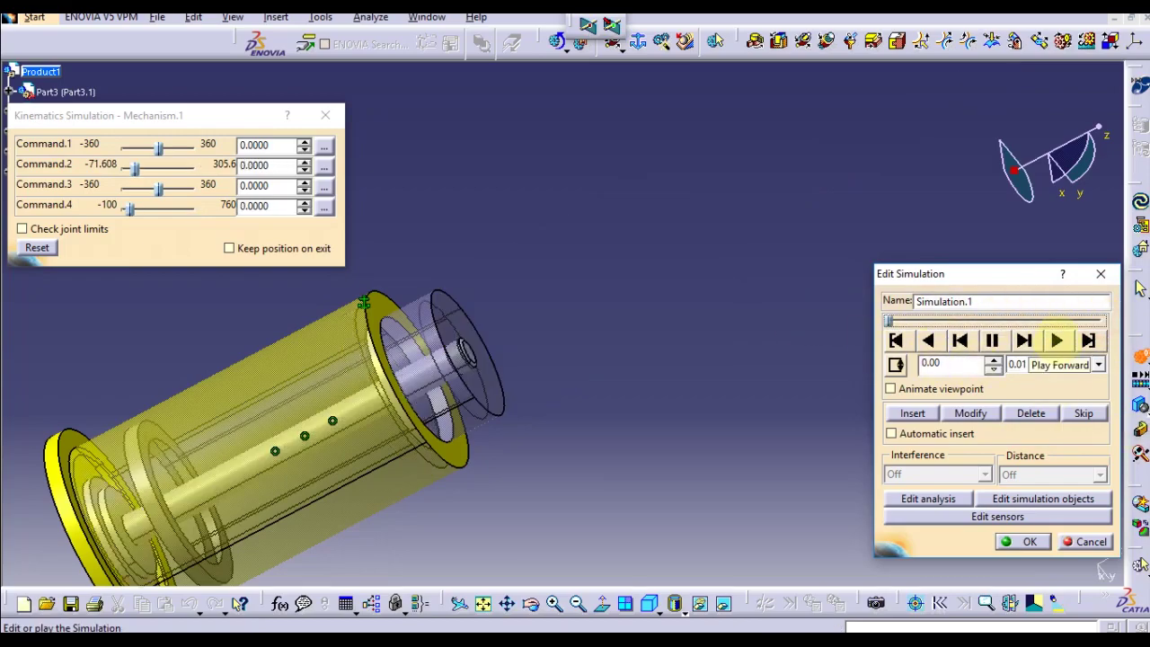
click(1057, 340)
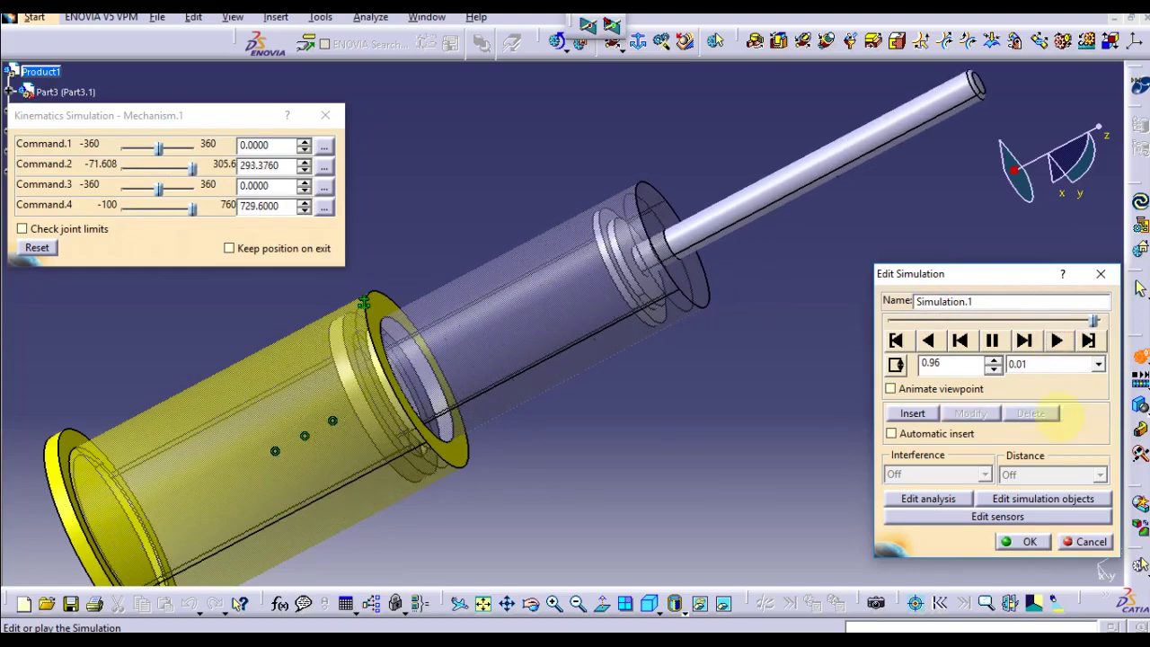
click(1098, 363)
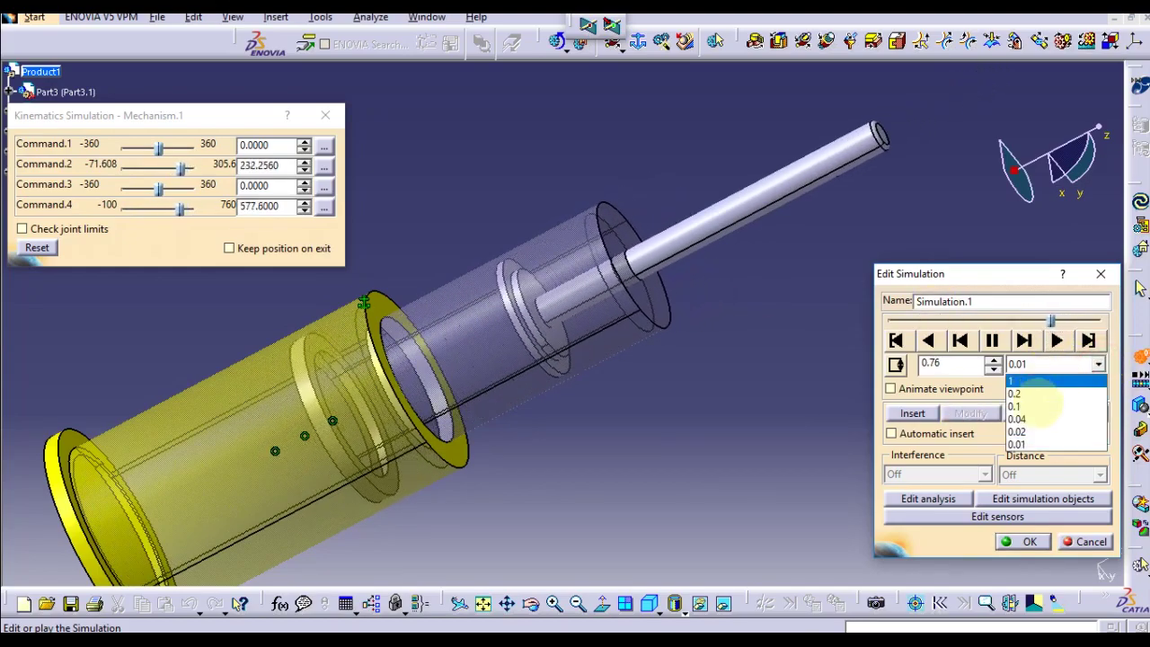
click(1033, 421)
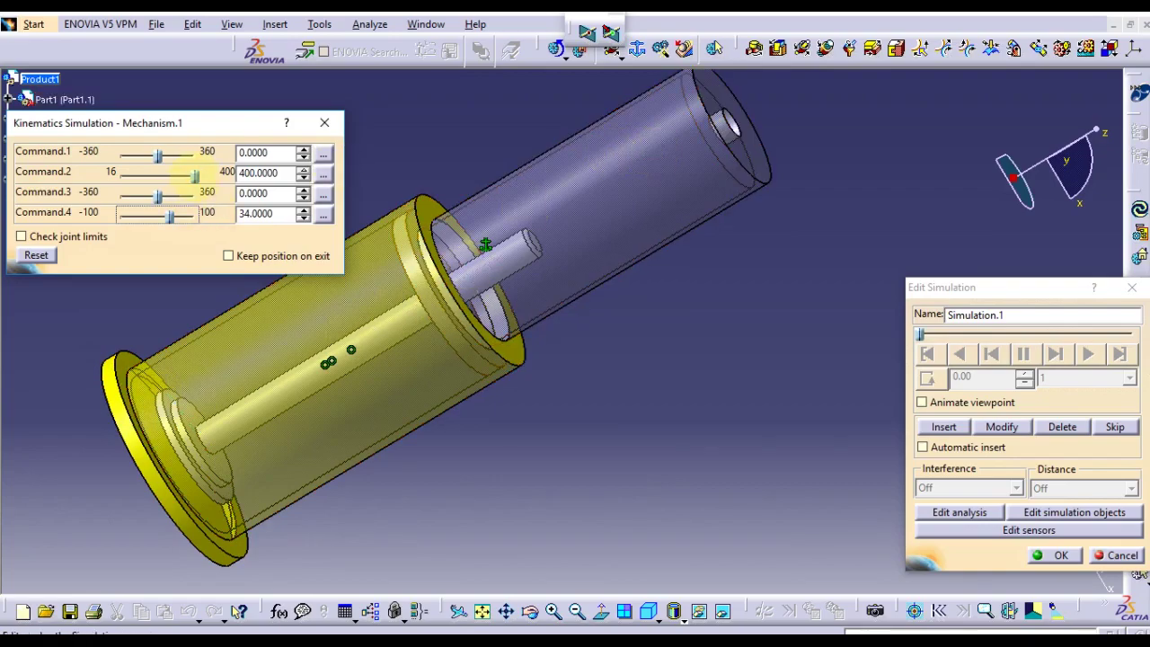
- Retract the transparent cylinder to 16 and extend it back to 400 with Command.2, and extend the rod to 100 with Command.4
drag(195, 176, 121, 176)
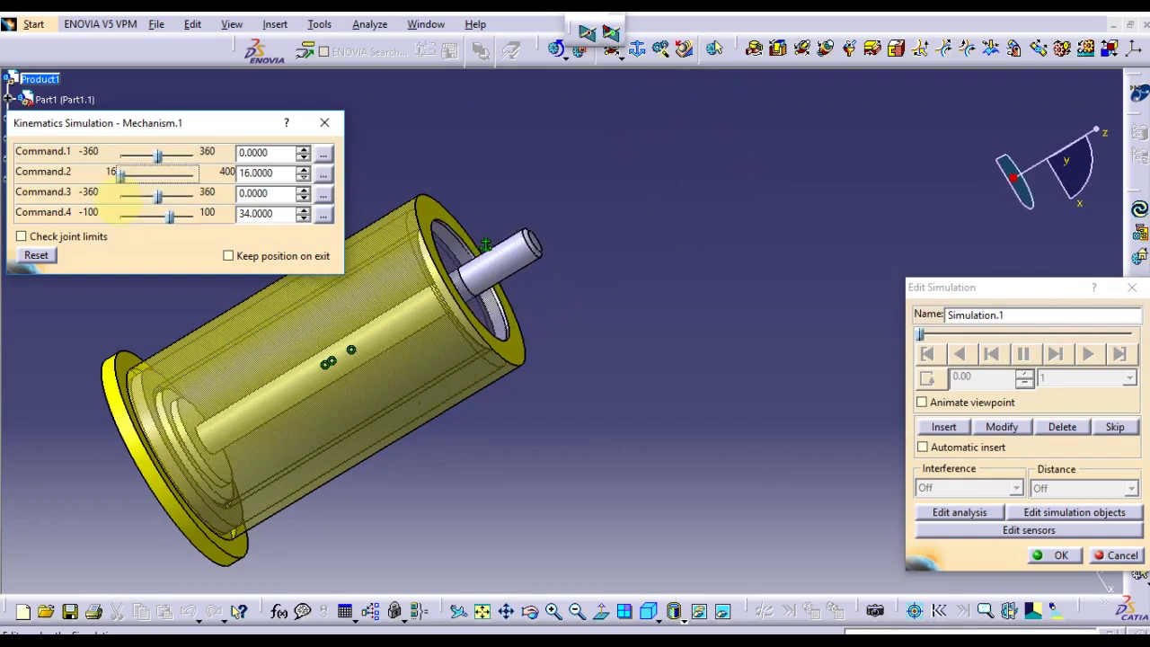
drag(121, 176, 195, 175)
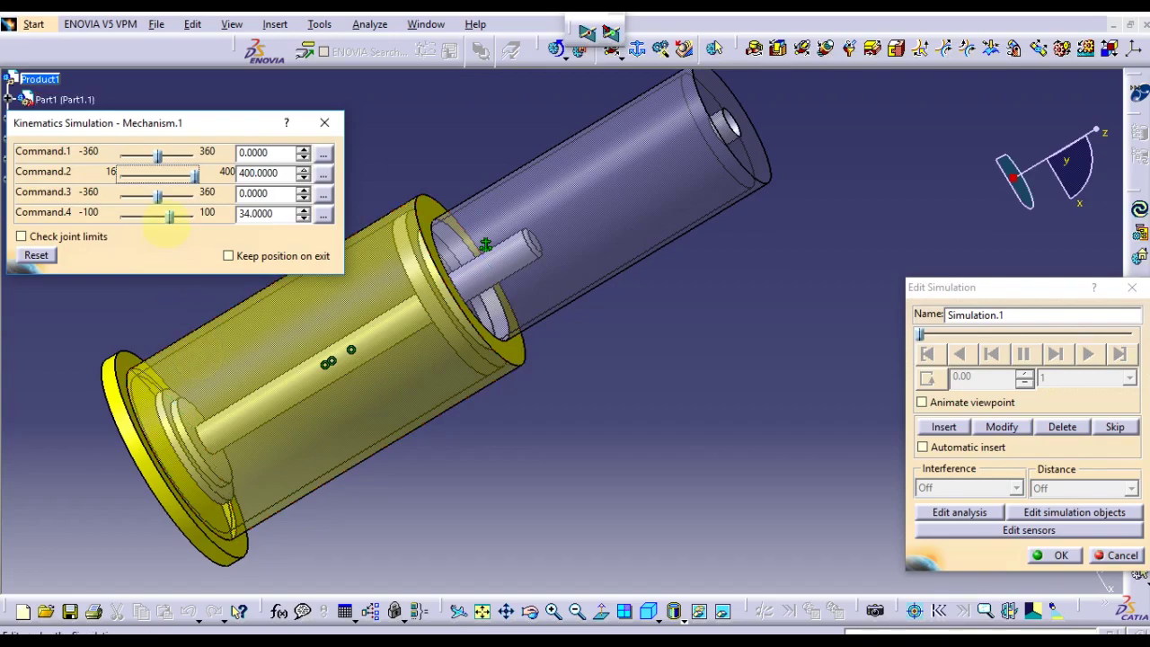
drag(168, 217, 213, 217)
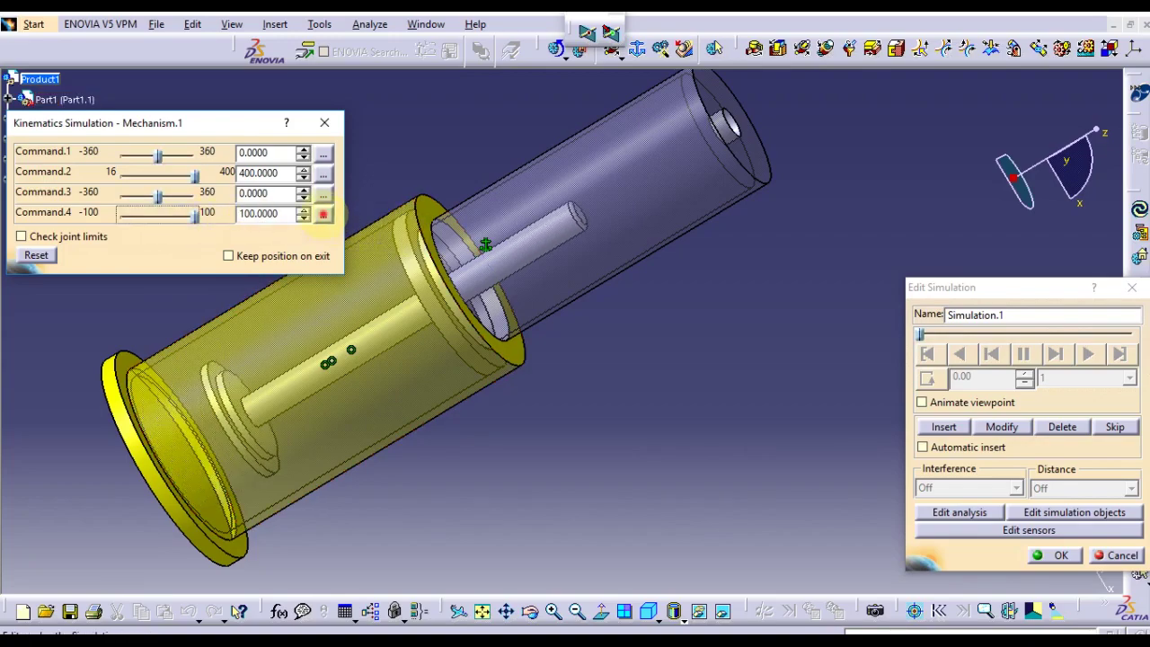
- Set the highest value of Command.4's range to 780 and extend the rod to 780
click(323, 214)
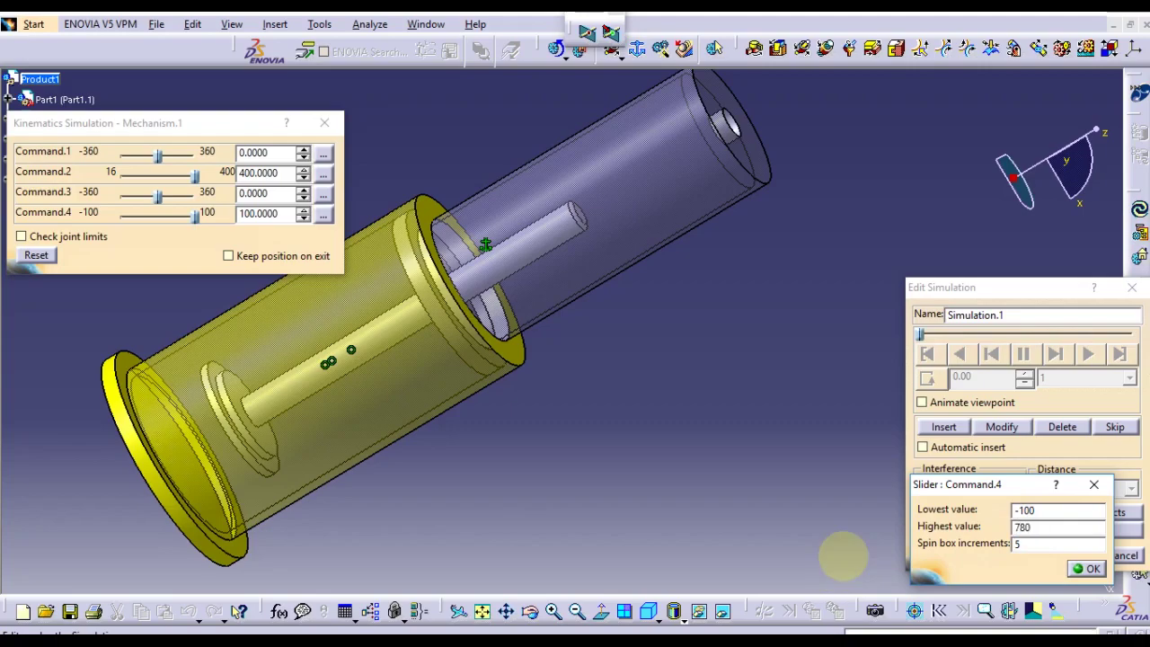
click(1089, 567)
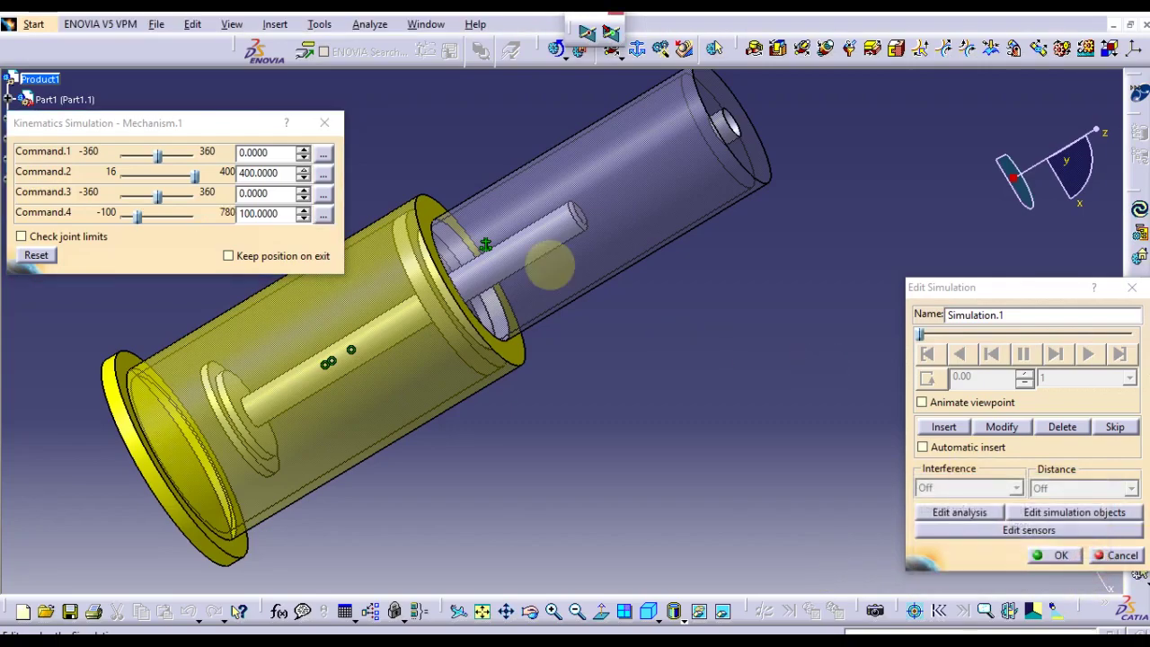
drag(137, 219, 198, 219)
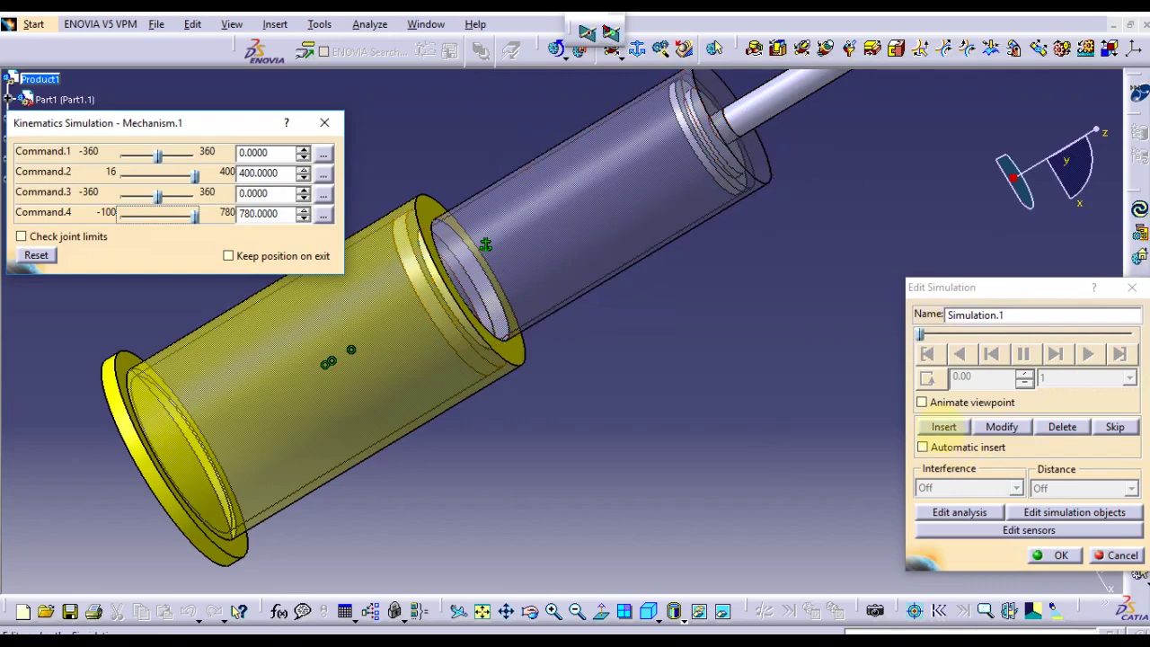
- Insert the extended position into Simulation.1 and set the interpolation step to 0.01
click(943, 428)
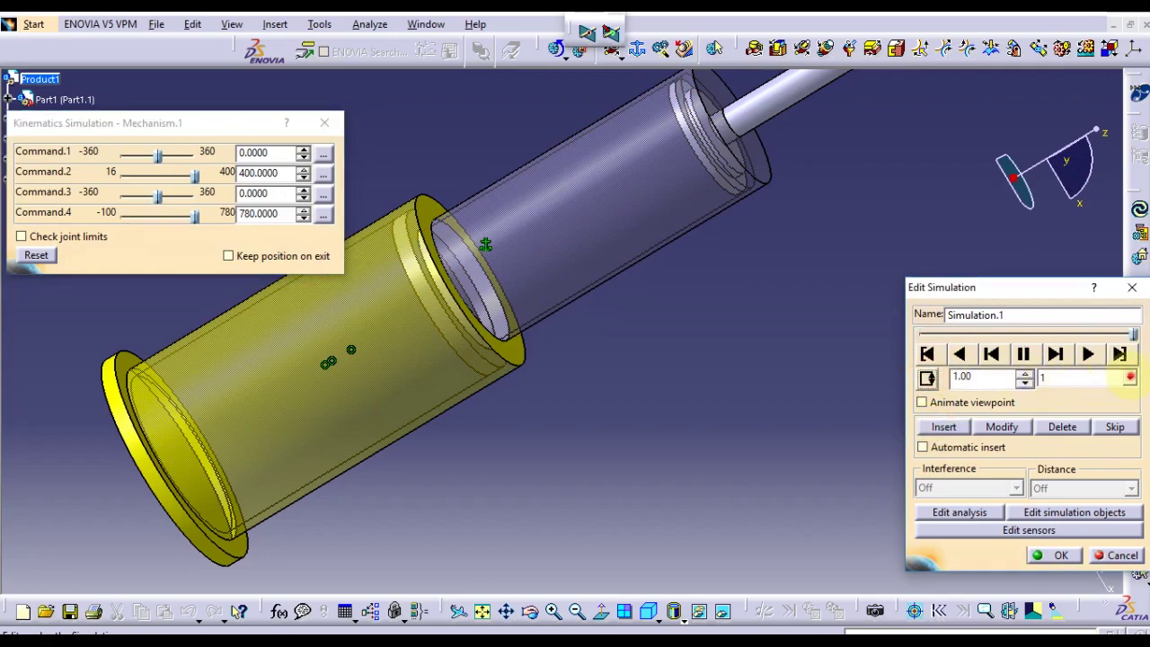
click(1129, 377)
click(1080, 456)
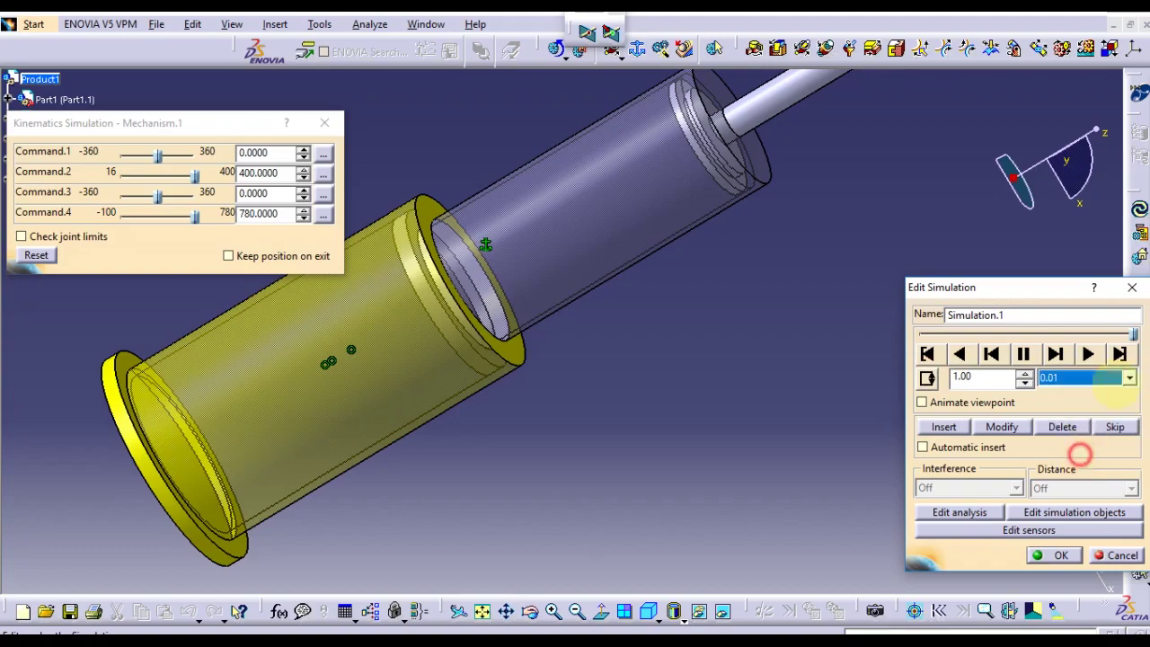
- Play the recorded telescopic motion forward from the start and accept Simulation.1
drag(1132, 333, 919, 333)
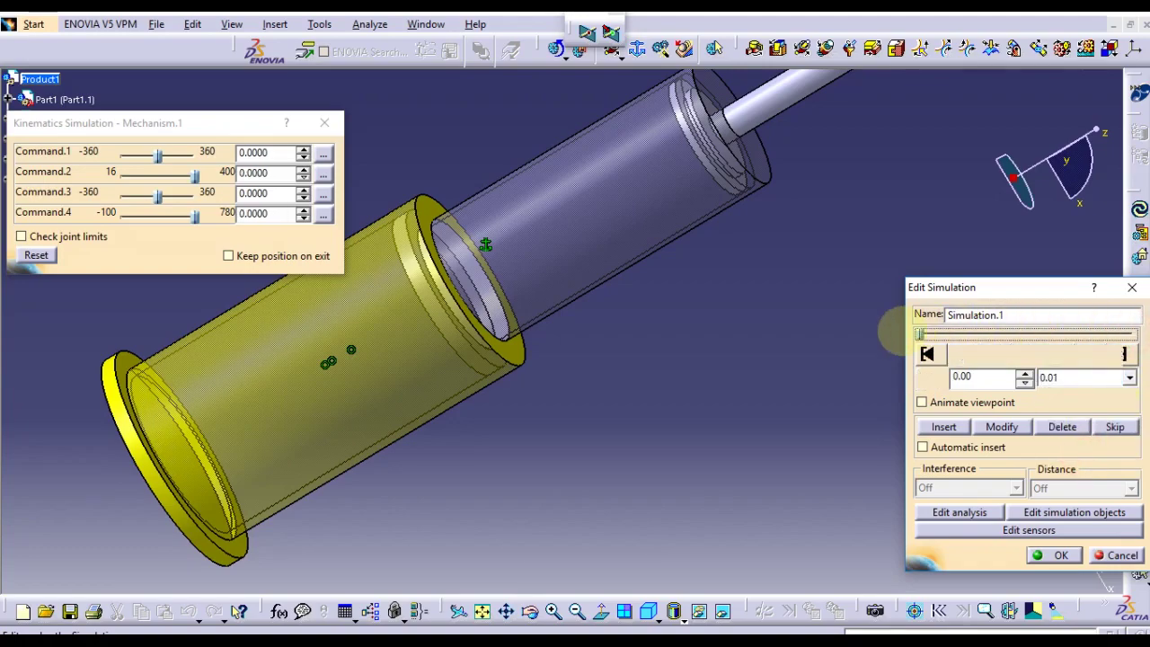
click(1088, 354)
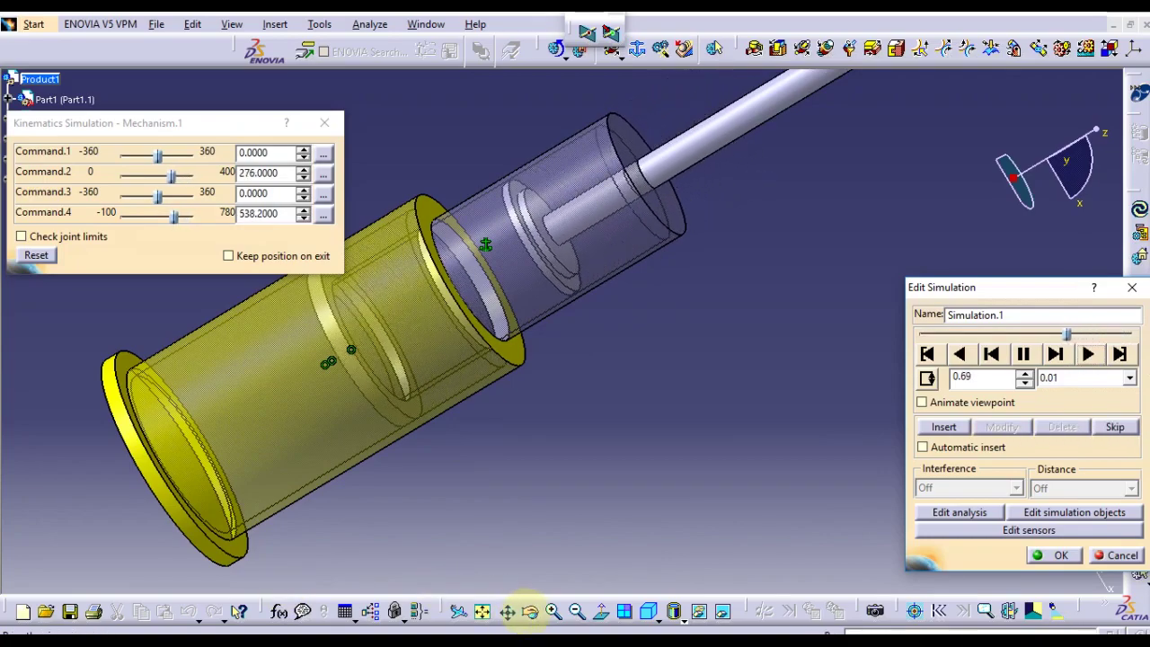
click(528, 611)
drag(787, 276, 785, 334)
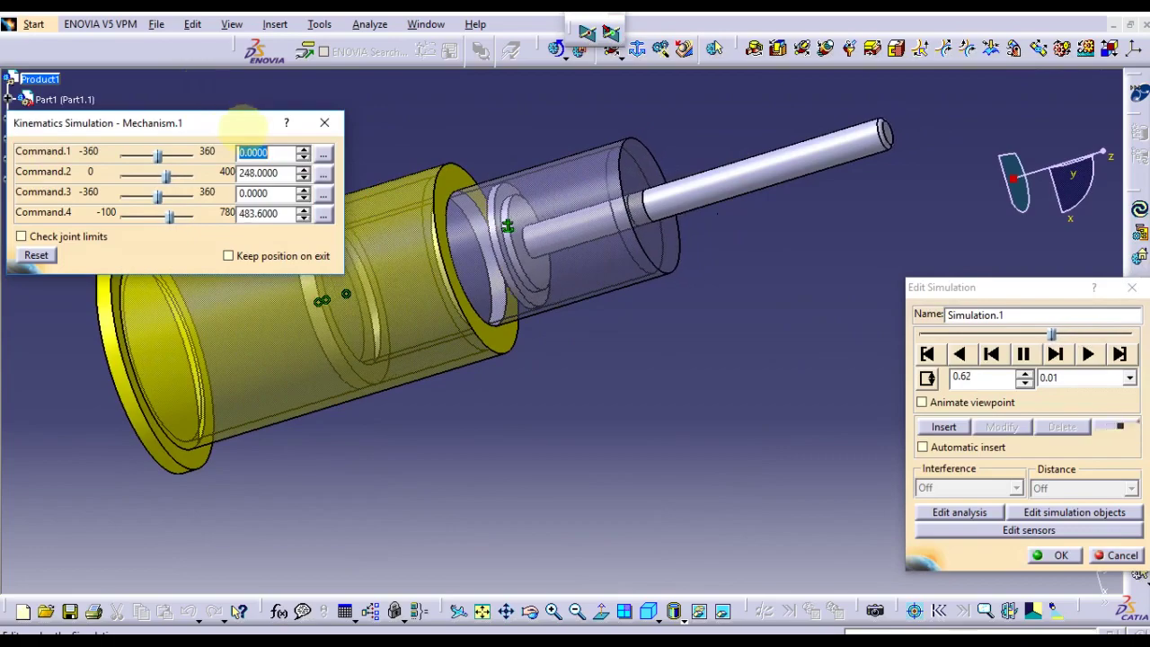
drag(243, 124, 190, 490)
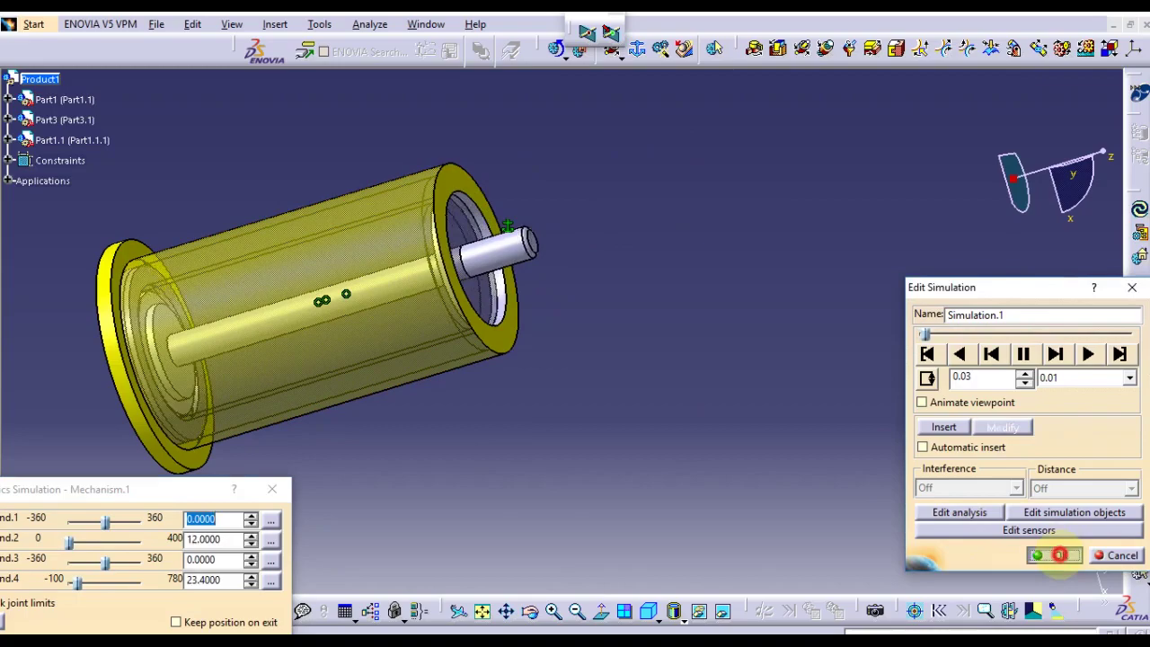
click(1053, 555)
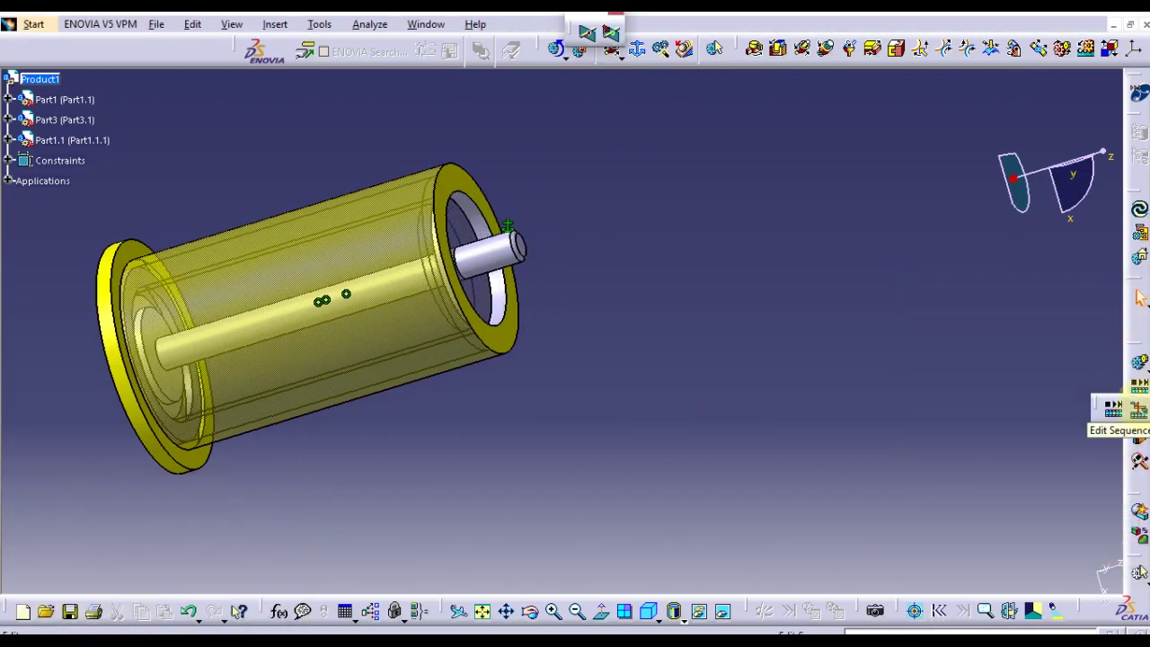
- Open the sequence editor and close it without adding an action to the sequence
click(1137, 407)
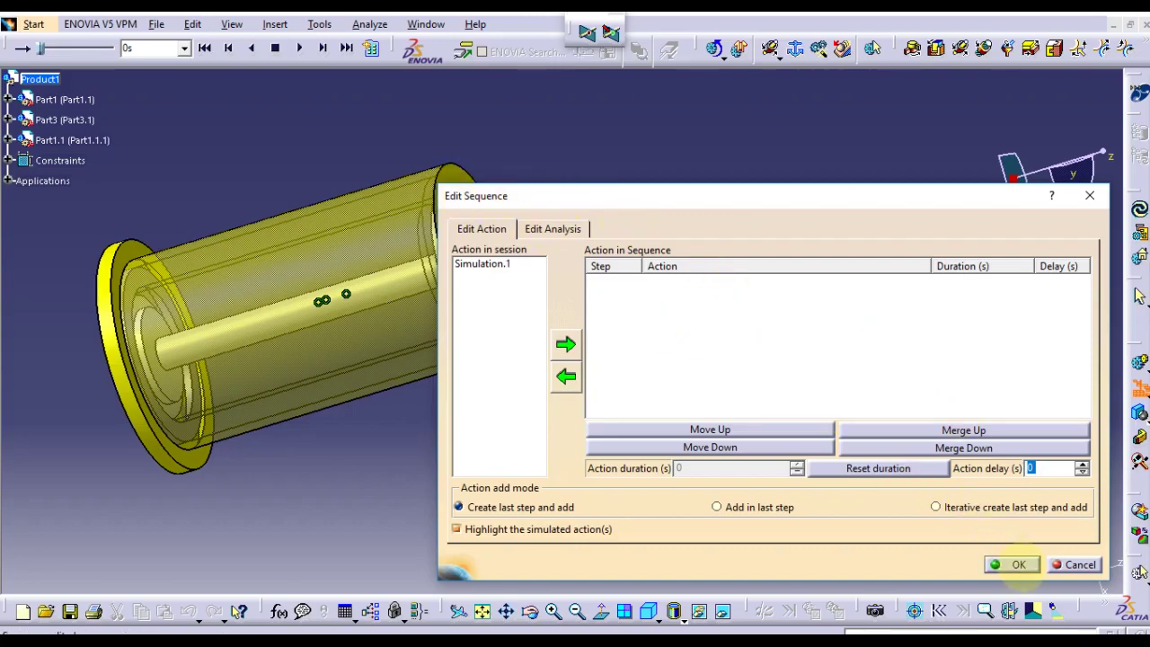
click(1016, 565)
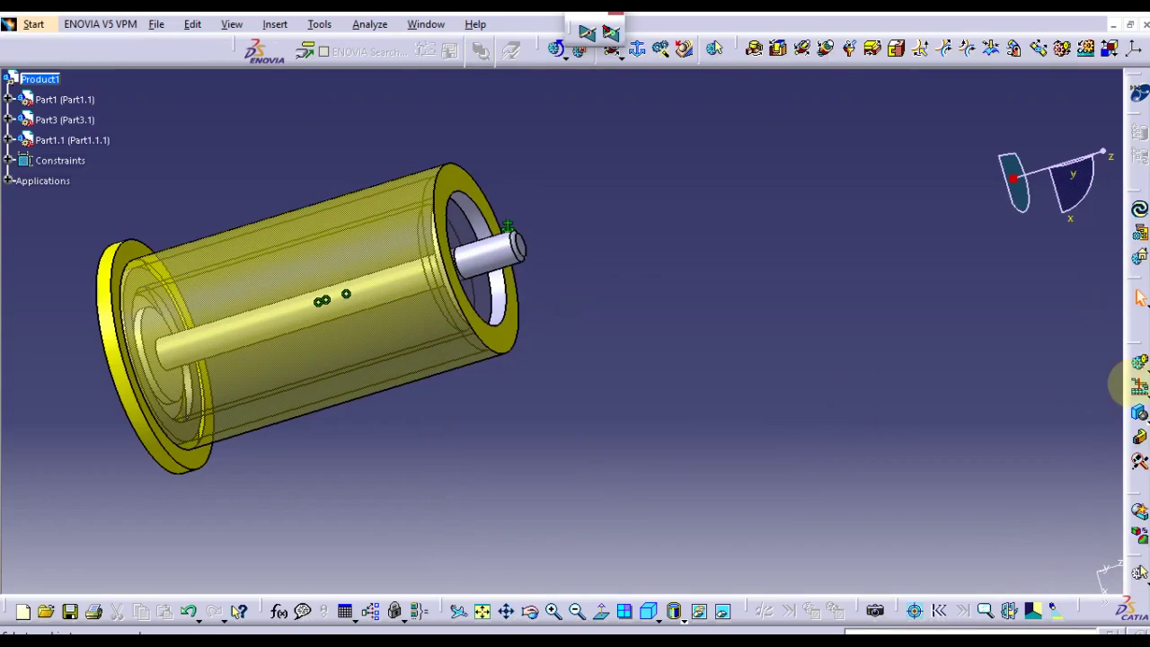
- Start a second simulation of Mechanism.1 and extend Command.2 to 400 and Command.4 to 780
click(1140, 363)
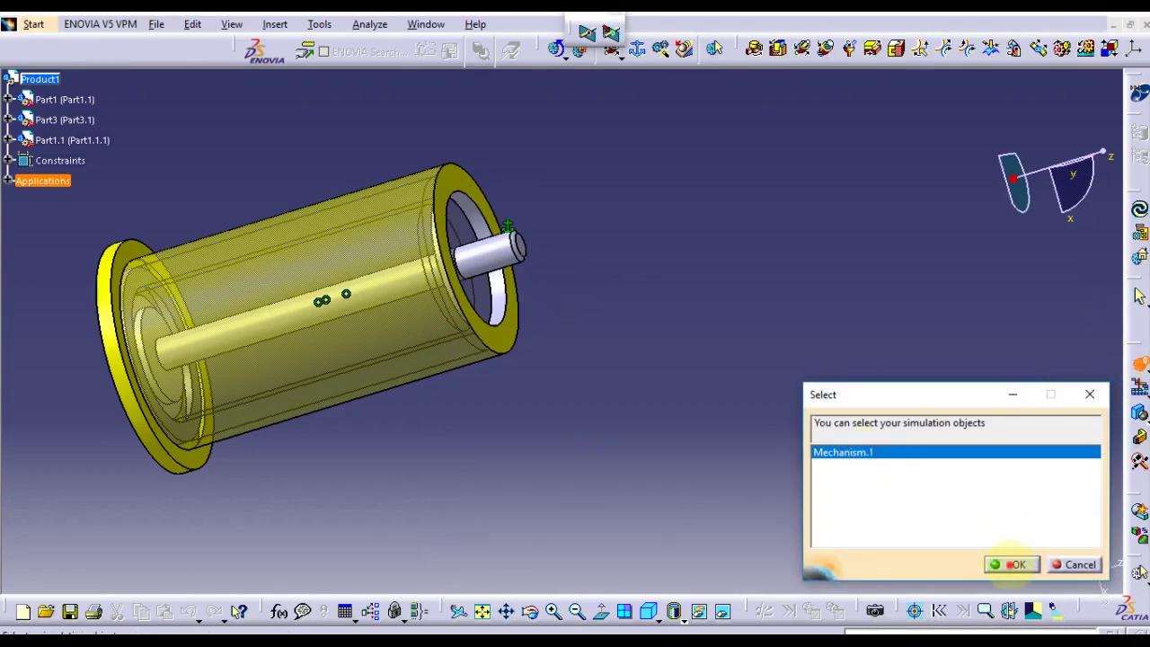
click(1016, 565)
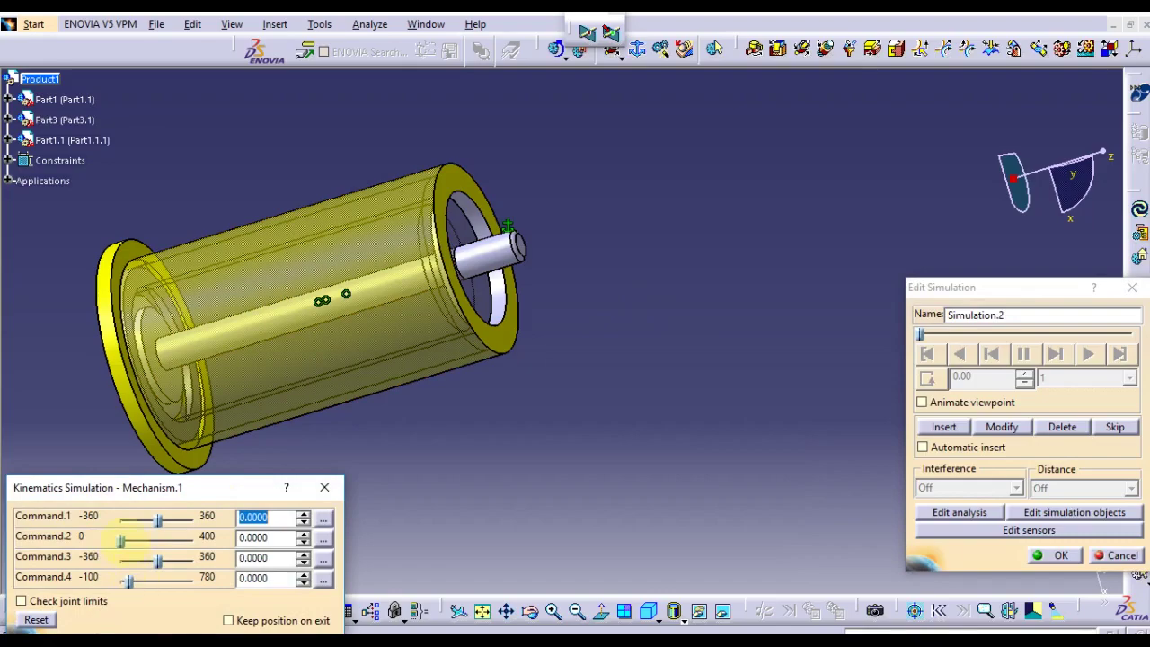
drag(120, 539, 195, 538)
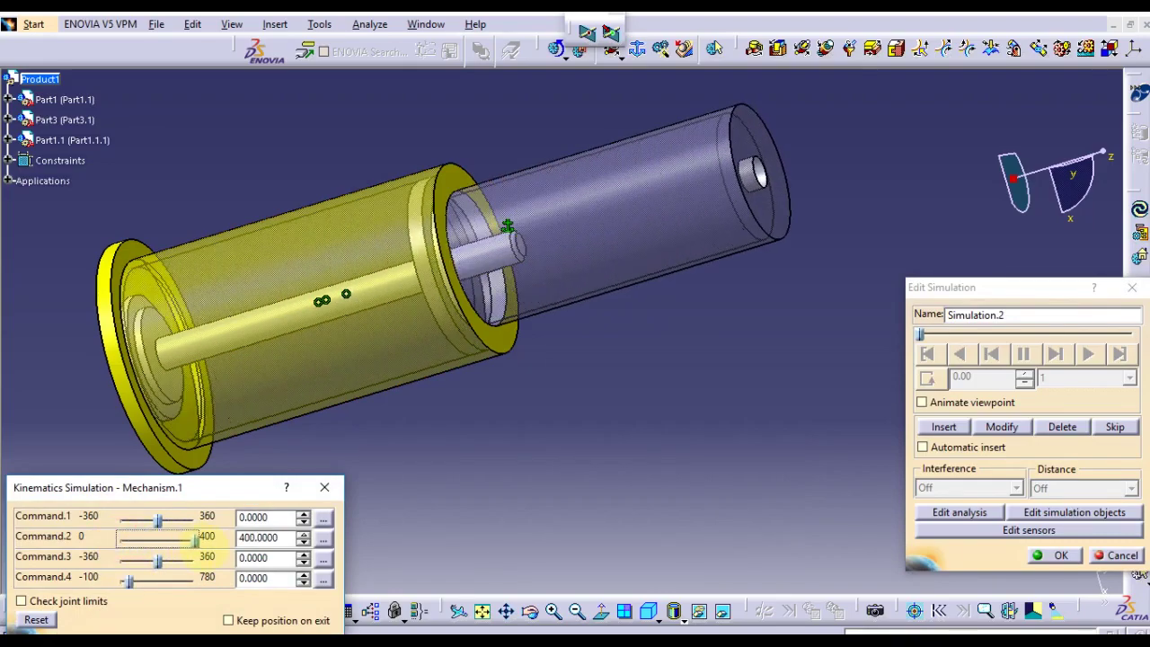
drag(129, 582, 196, 580)
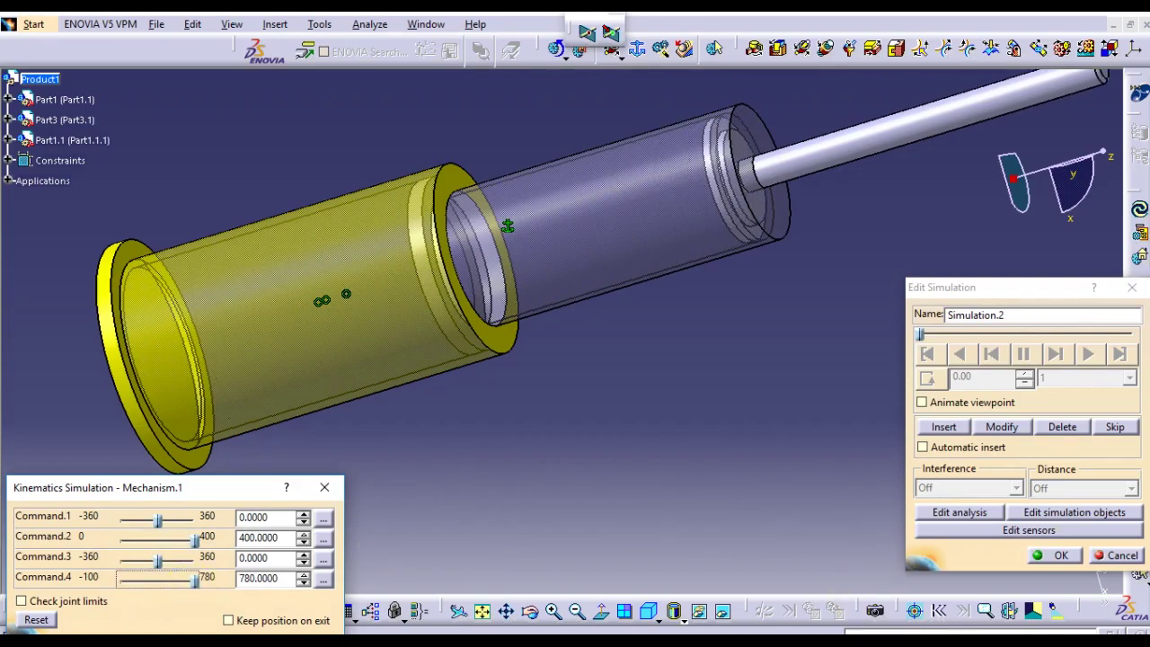
- Insert the extended position into Simulation.2 and set the interpolation step to 0.02
click(935, 427)
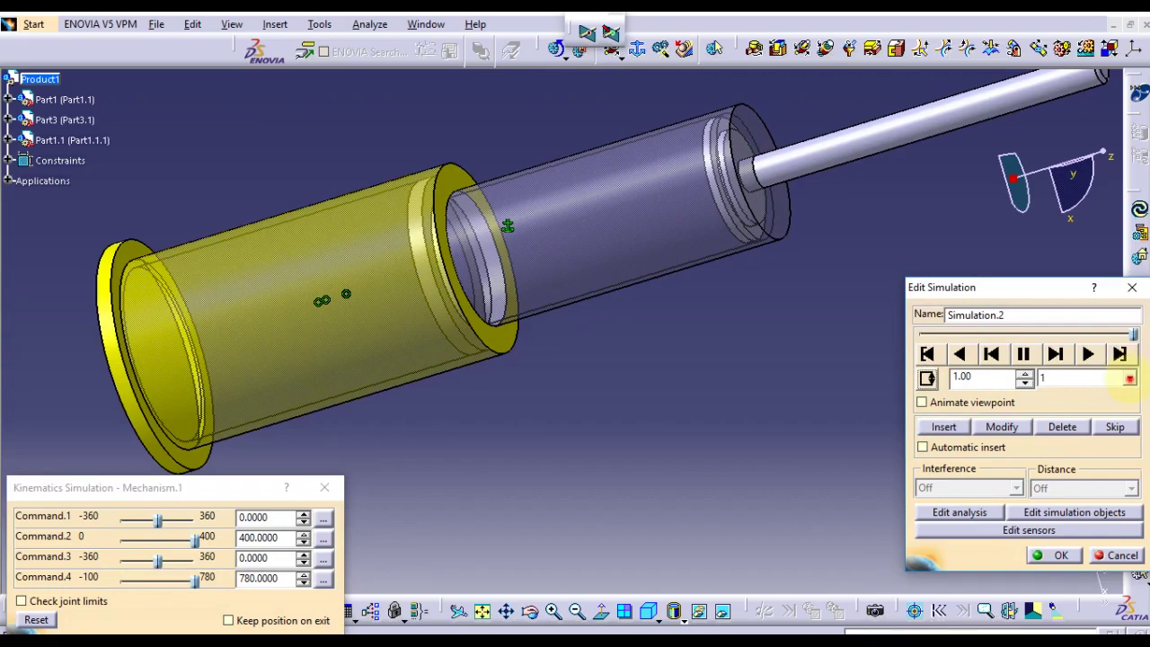
click(1129, 378)
click(1059, 445)
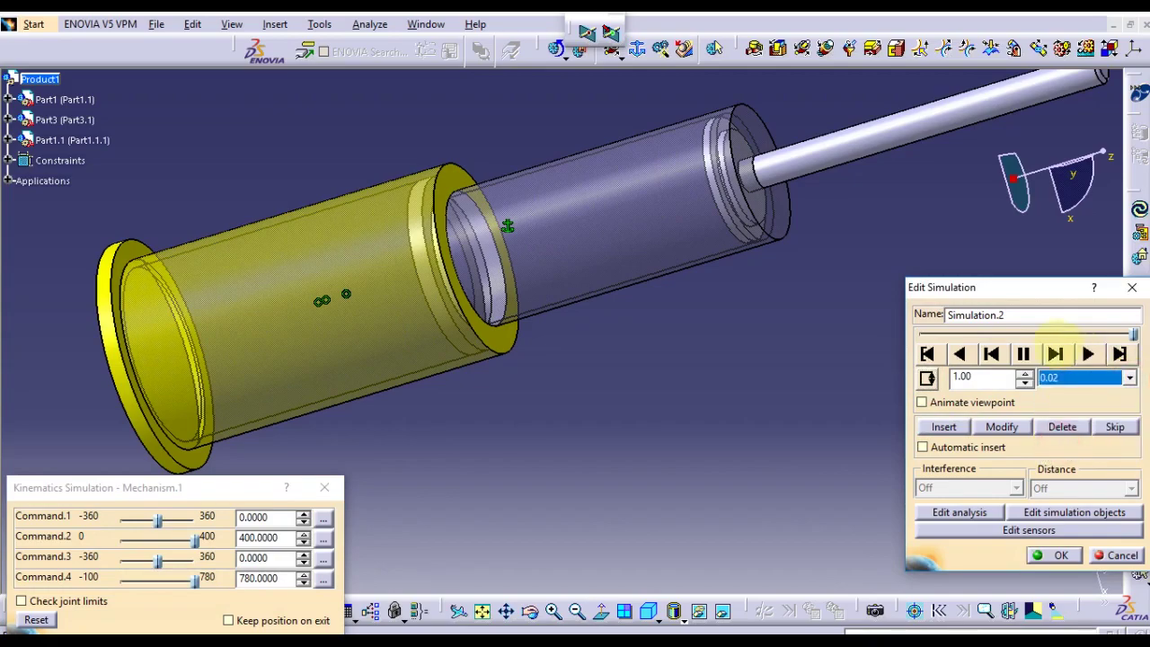
- Play Simulation.2 from its start and move the simulation editor closer to the model
click(927, 354)
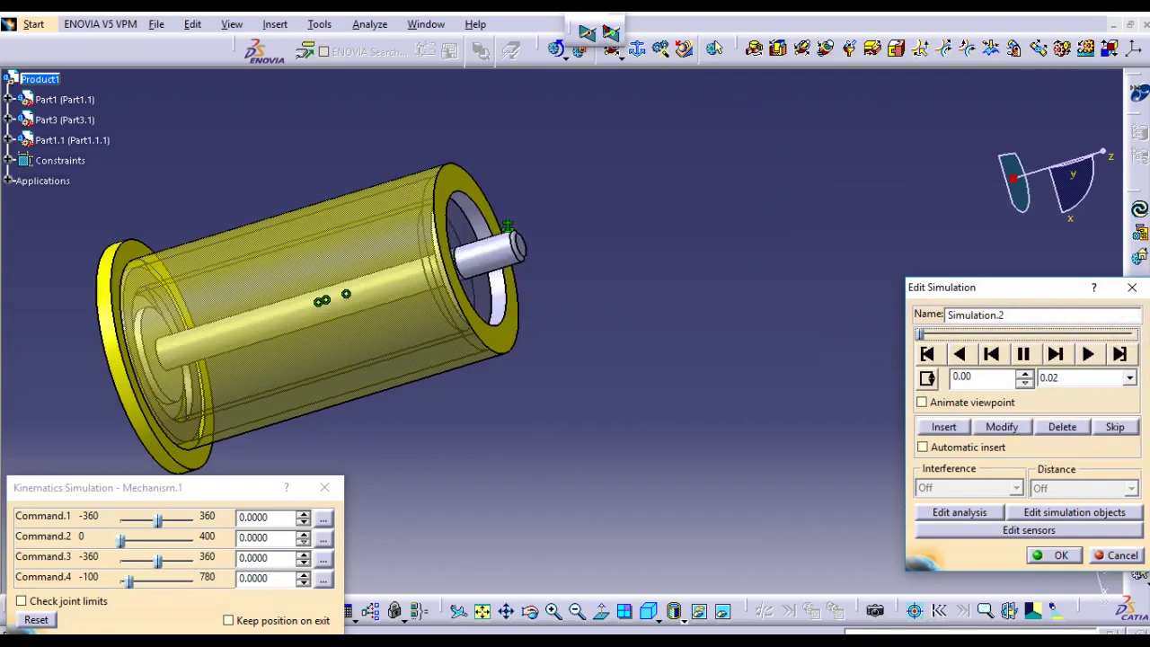
click(1088, 354)
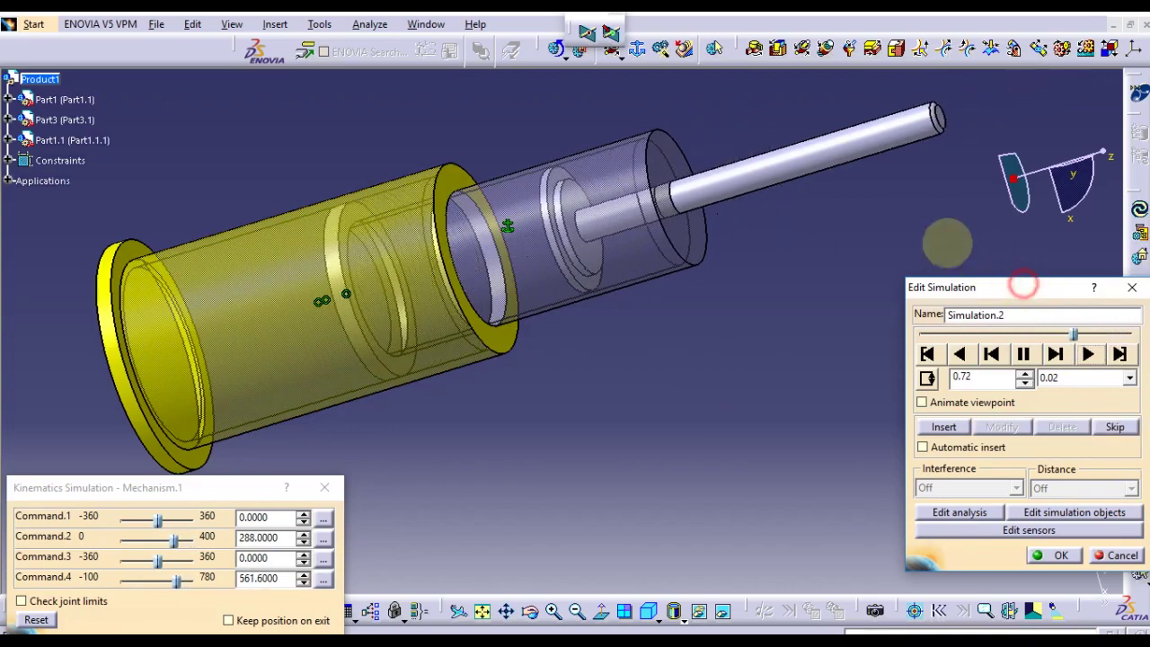
drag(1033, 288, 876, 240)
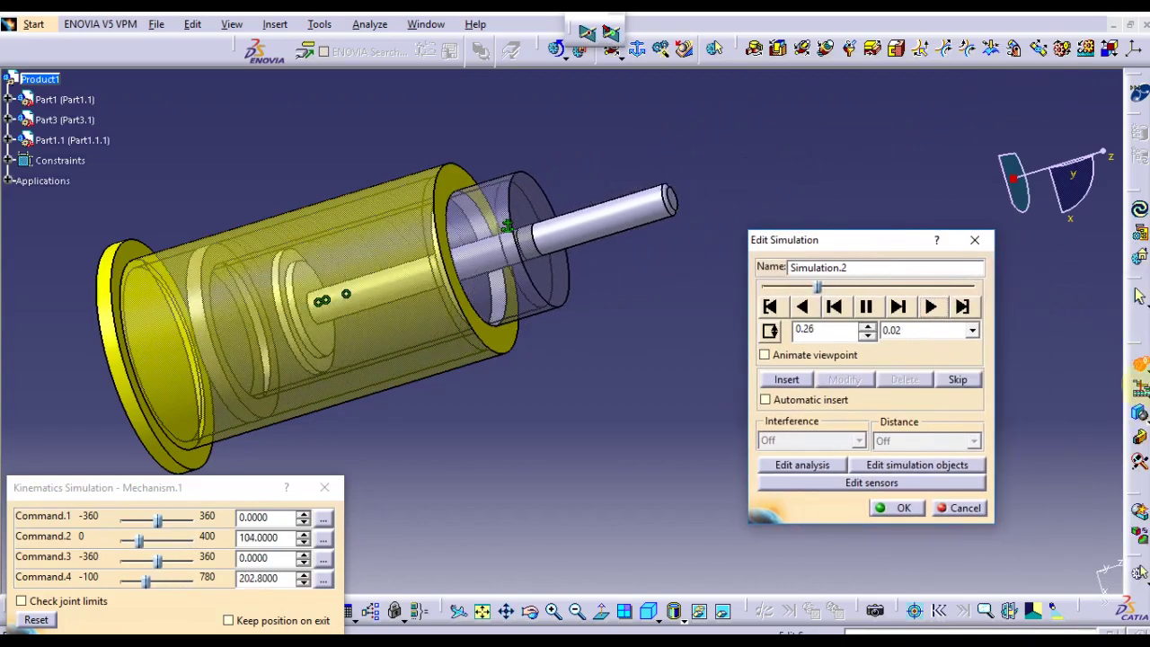